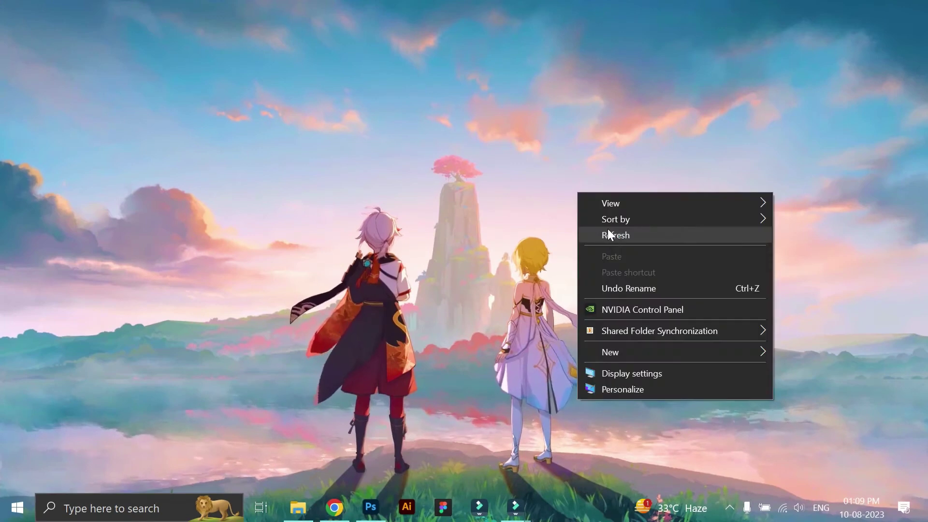
# Place the juice glass image pngwing.com (77) from the project folder at the centre of the square canvas
pyautogui.click(371, 506)
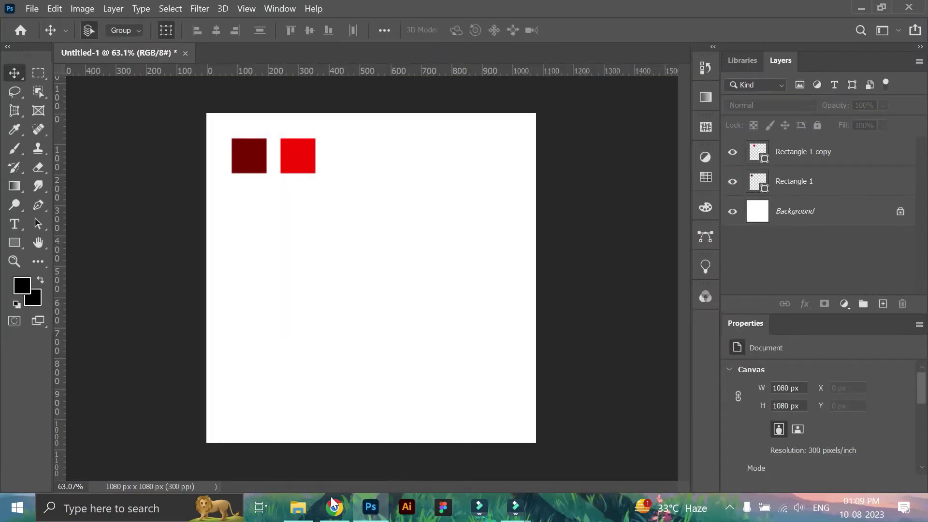
pyautogui.click(298, 507)
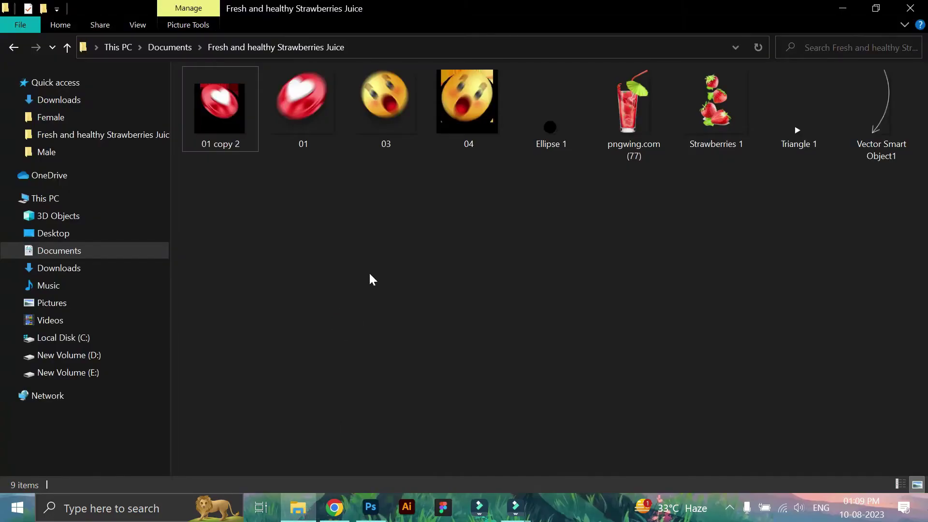
pyautogui.moveTo(628, 106); pyautogui.dragTo(371, 305)
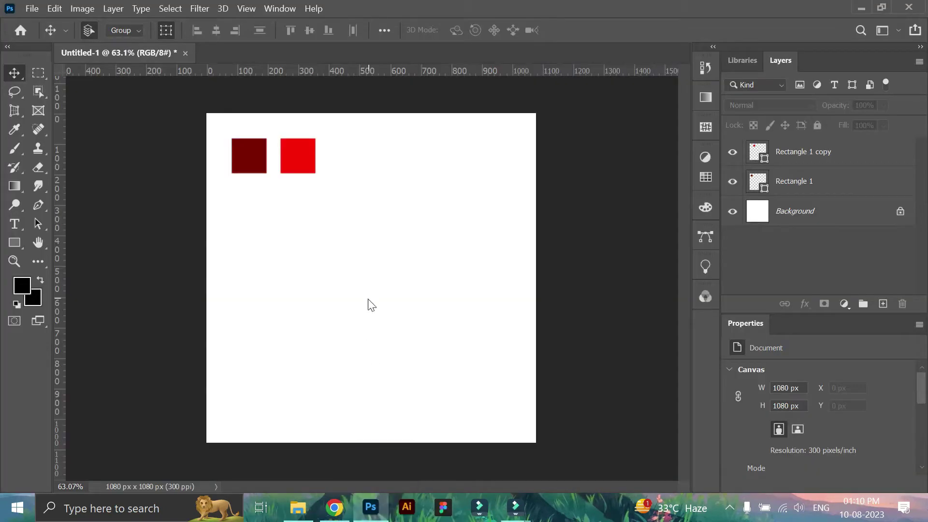
pyautogui.moveTo(459, 278); pyautogui.dragTo(397, 270)
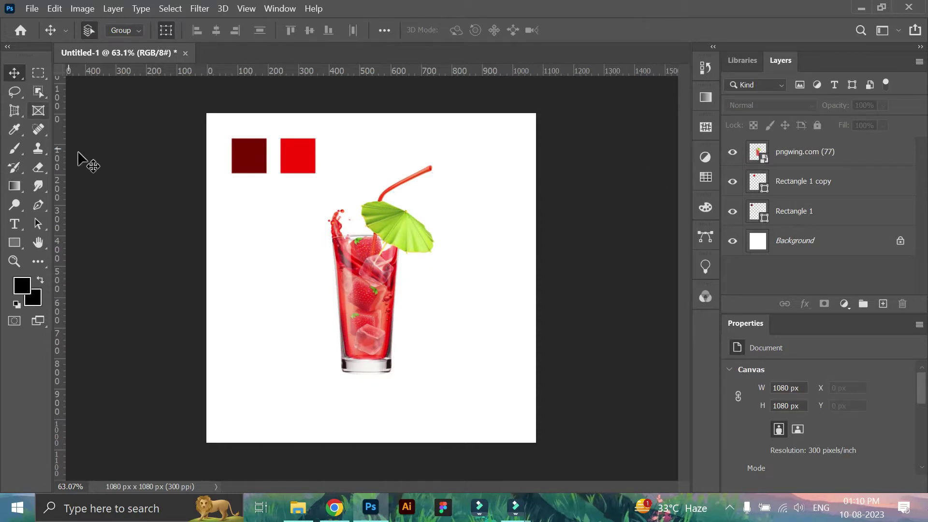
# Add a radial Gradient Fill layer above the Background layer
pyautogui.click(804, 250)
pyautogui.click(844, 303)
pyautogui.click(821, 45)
pyautogui.click(752, 228)
pyautogui.click(756, 257)
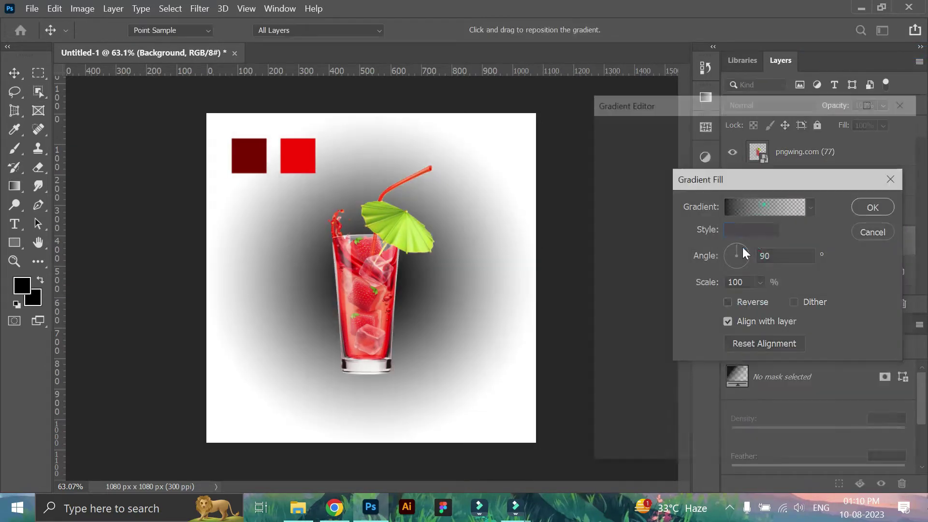
# Set the gradient stops to the bright red and dark red sampled from the two squares
pyautogui.click(763, 207)
pyautogui.click(611, 370)
pyautogui.click(663, 434)
pyautogui.click(314, 163)
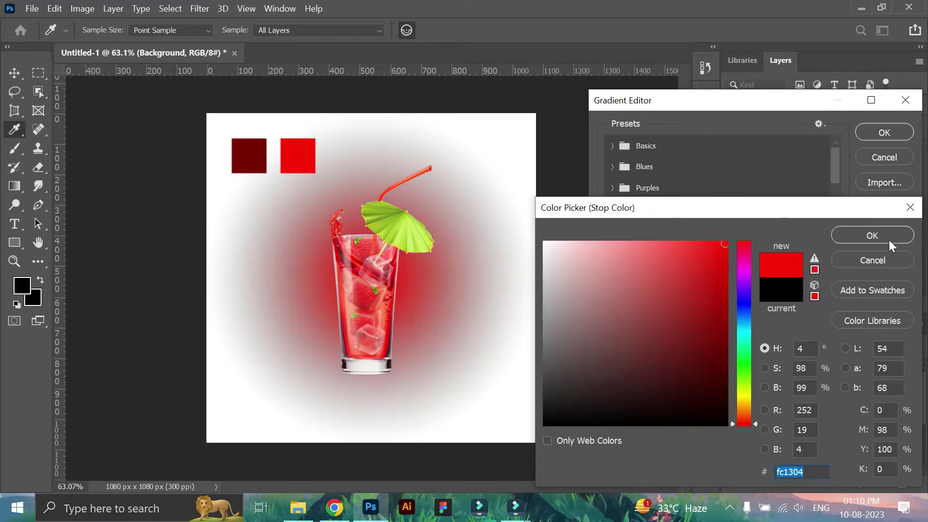
pyautogui.click(888, 236)
pyautogui.click(668, 435)
pyautogui.click(248, 156)
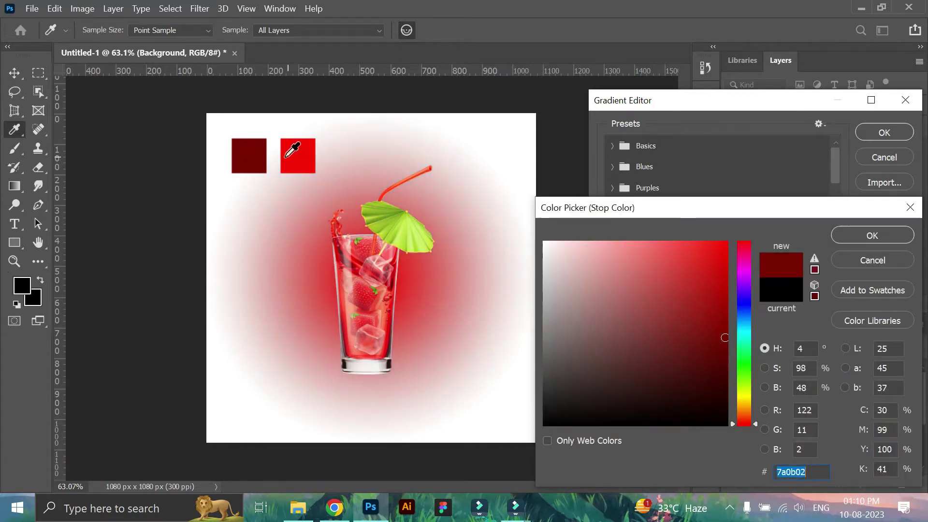
pyautogui.click(848, 232)
# Raise the transparent stop to 100% opacity and confirm the red radial gradient fill
pyautogui.click(900, 331)
pyautogui.click(692, 401)
pyautogui.moveTo(711, 418); pyautogui.dragTo(768, 419)
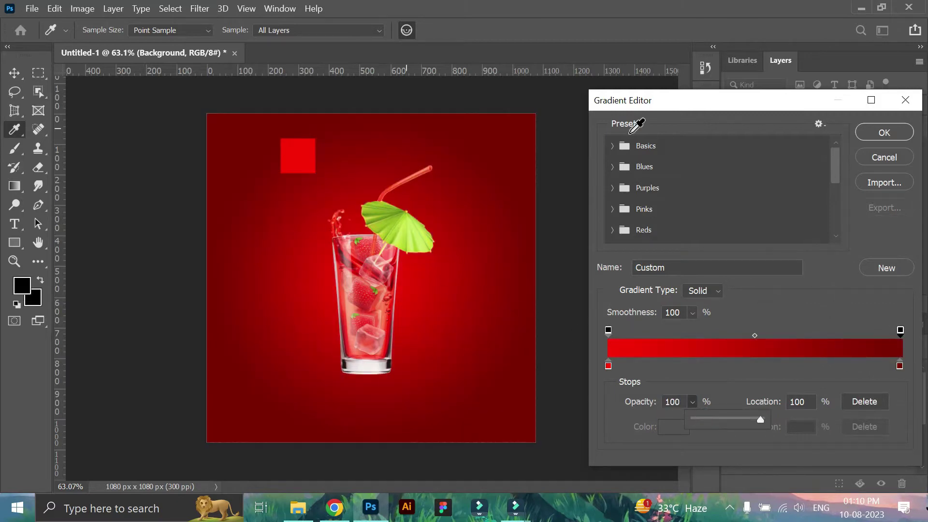
pyautogui.click(884, 133)
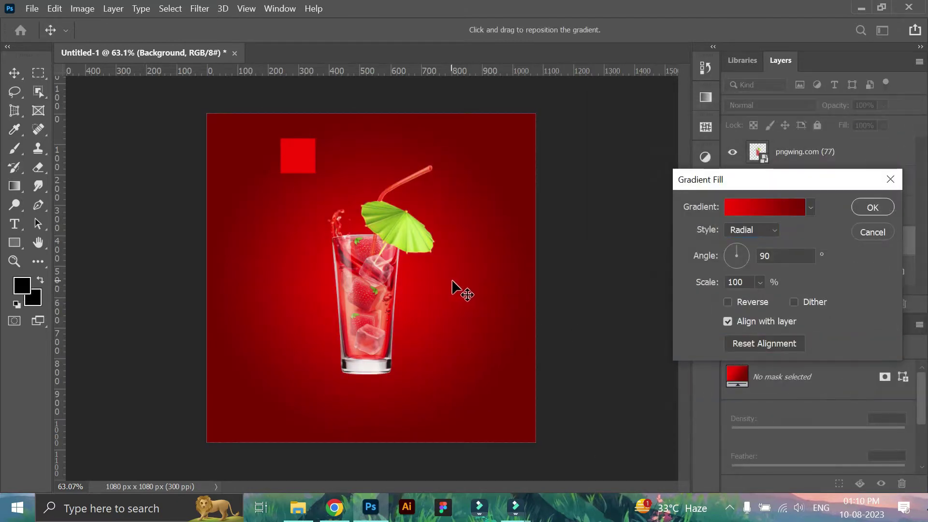
pyautogui.click(878, 210)
# Delete both colour sample squares and nudge the glass slightly up and right
pyautogui.click(304, 168)
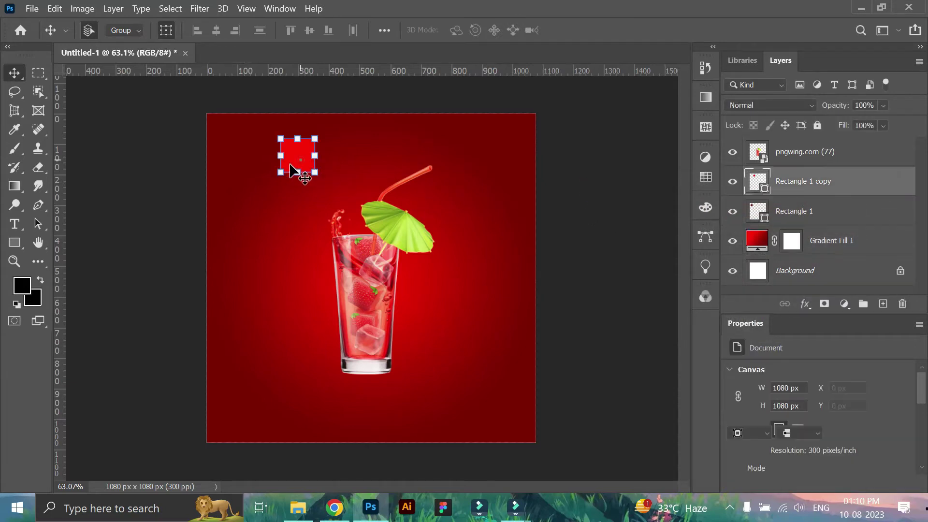
pyautogui.keyDown('shift'); pyautogui.click(258, 164); pyautogui.keyUp('shift')
pyautogui.press('Delete')
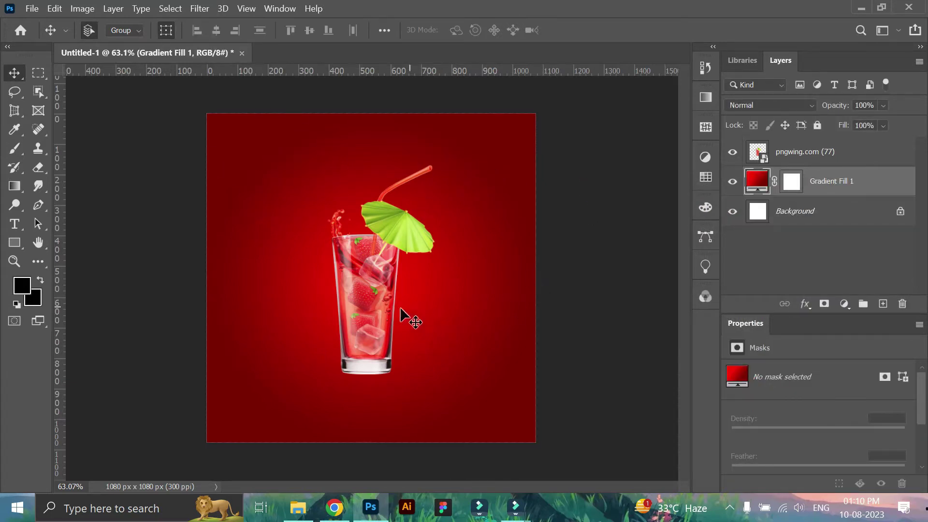
pyautogui.moveTo(401, 309); pyautogui.dragTo(416, 302)
# Add the text line 'Fresh and healthy' to the left of the glass
pyautogui.click(632, 283)
pyautogui.click(15, 224)
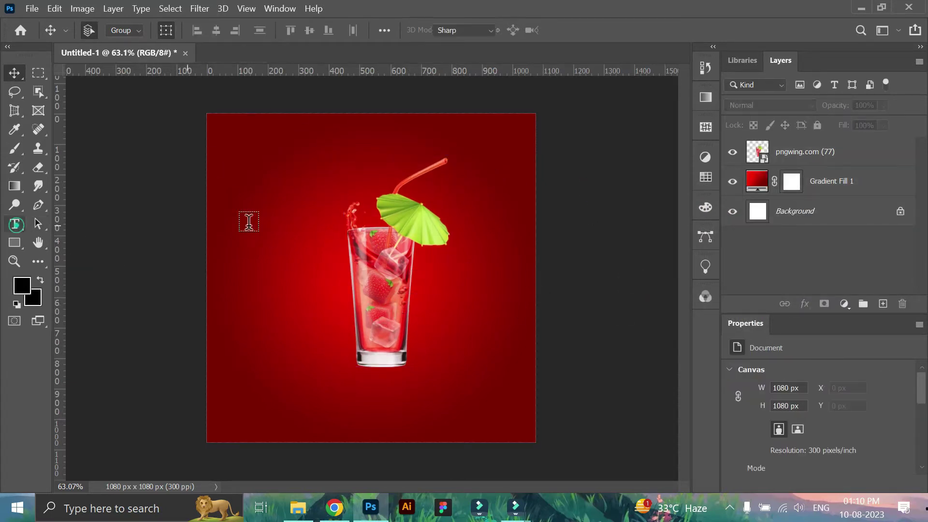
pyautogui.click(248, 221)
pyautogui.press('BackSpace')
pyautogui.write('FRESH AND HEALTHY')
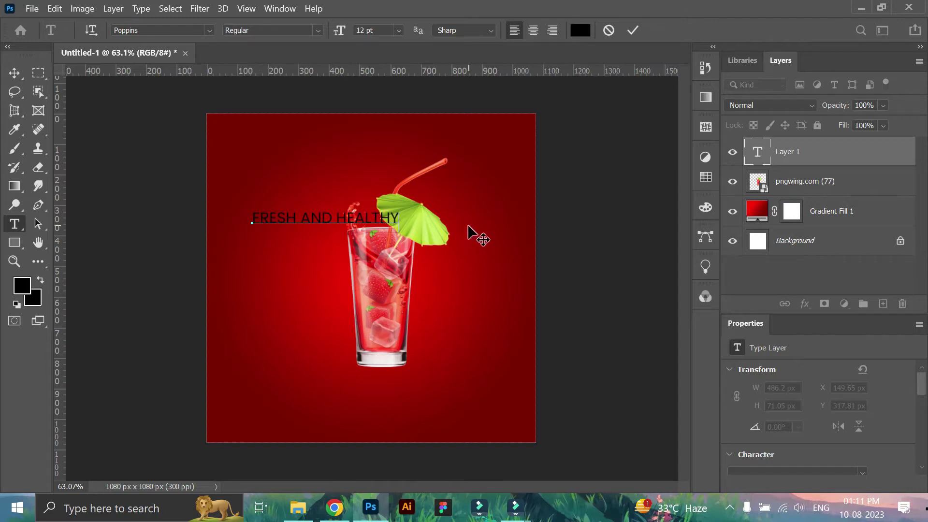
pyautogui.click(633, 30)
# Narrow the heading to fit beside the glass and turn off All Caps
pyautogui.hotkey('ctrl', 't')
pyautogui.moveTo(400, 222); pyautogui.dragTo(356, 222)
pyautogui.click(682, 30)
pyautogui.scroll(-2, 778, 399)
pyautogui.scroll(-3, 779, 399)
pyautogui.scroll(-2, 736, 465)
pyautogui.click(734, 422)
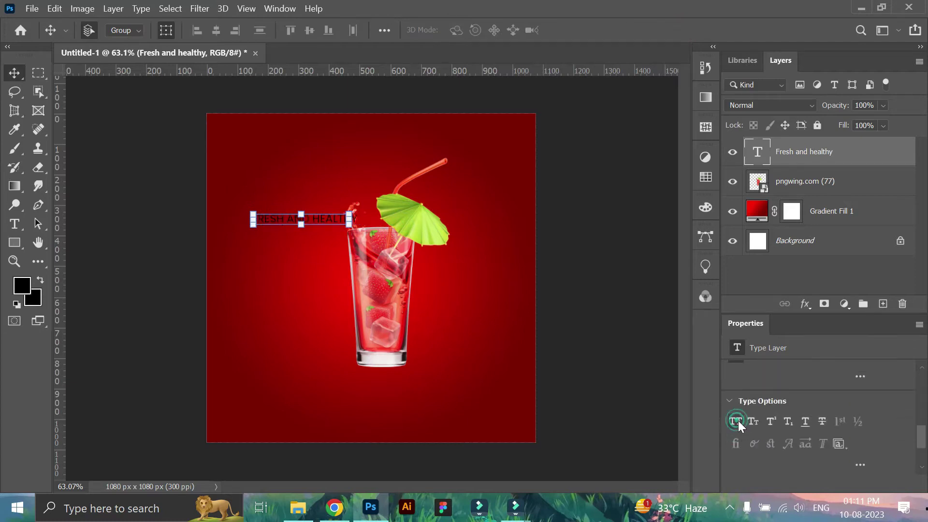
# Duplicate the heading, move the copy below it, and begin retyping it as 'Strawberry'
pyautogui.click(556, 263)
pyautogui.click(326, 226)
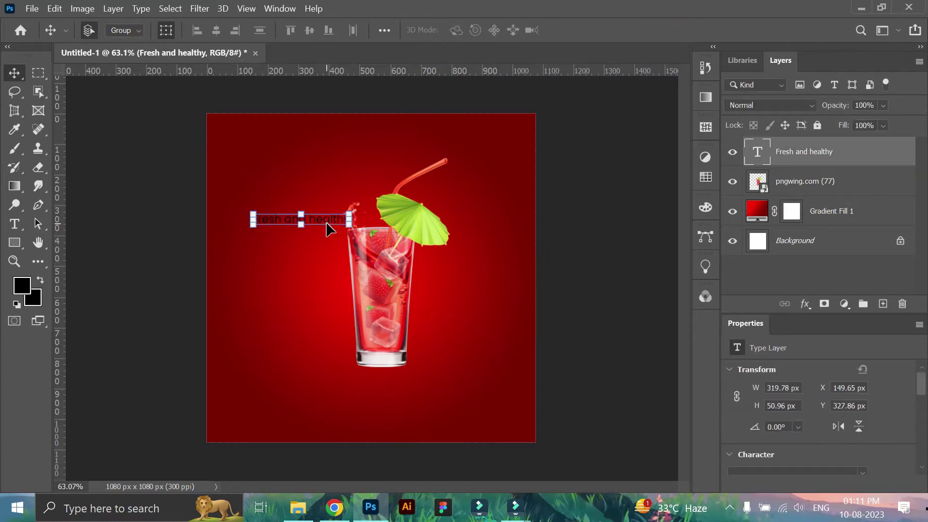
pyautogui.doubleClick(327, 222)
pyautogui.click(632, 30)
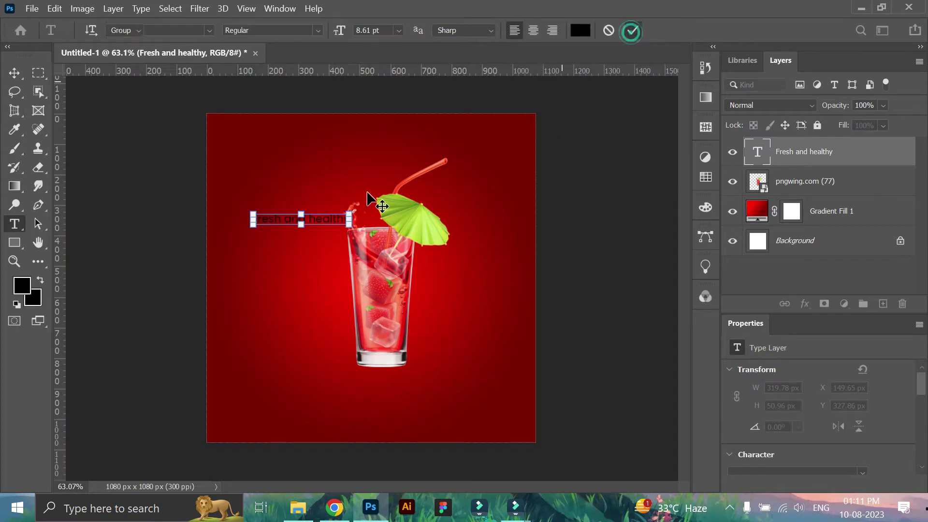
pyautogui.press('v')
pyautogui.hotkey('ctrl', 'j')
pyautogui.moveTo(320, 220); pyautogui.dragTo(321, 257)
pyautogui.doubleClick(320, 255)
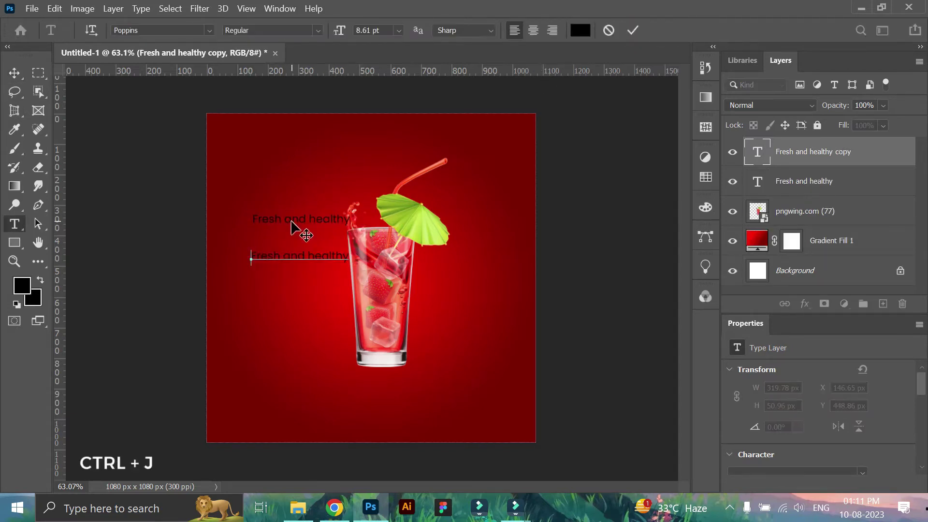
pyautogui.write('Strawberry')
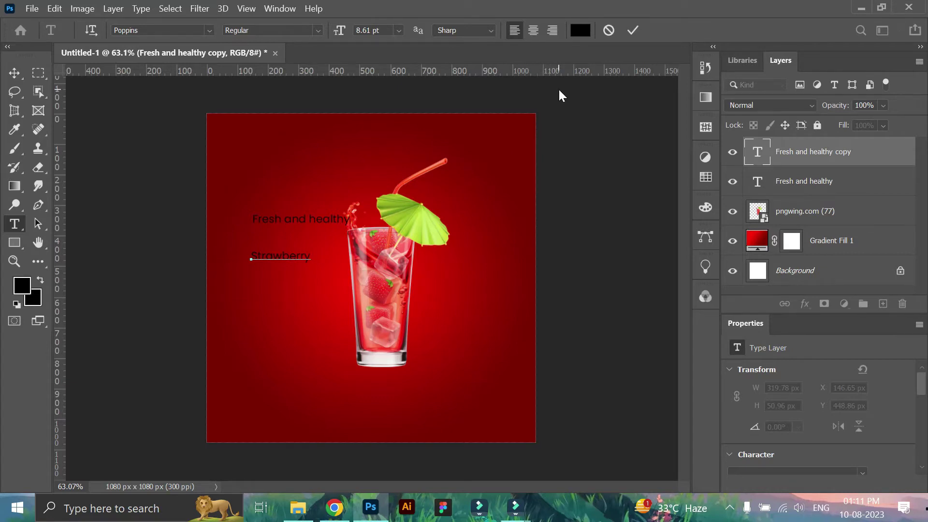
# Enlarge the Strawberry text much wider and give it a heavy bold font
pyautogui.click(633, 30)
pyautogui.click(14, 73)
pyautogui.moveTo(315, 271)
pyautogui.mouseDown()
pyautogui.moveTo(366, 273)
pyautogui.moveTo(355, 251)
pyautogui.mouseUp()
pyautogui.click(592, 238)
pyautogui.scroll(-3, 879, 396)
pyautogui.click(860, 427)
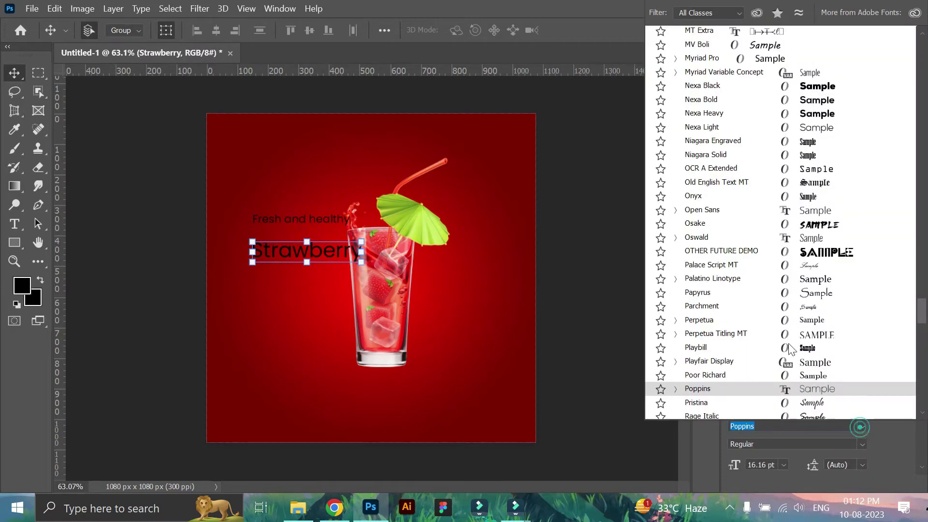
pyautogui.moveTo(922, 314); pyautogui.dragTo(908, 53)
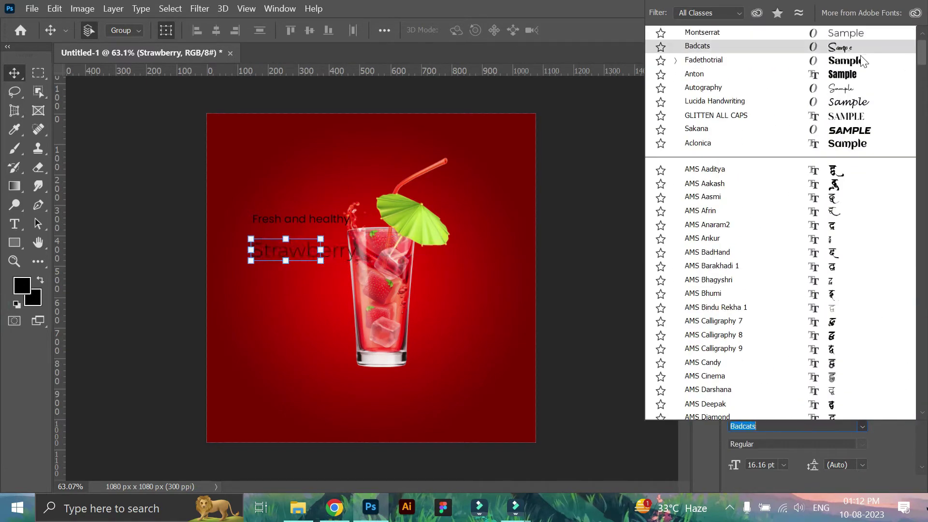
pyautogui.click(861, 60)
# Set 'Fresh and healthy' in the Badcats script font and nudge it down and right
pyautogui.click(616, 288)
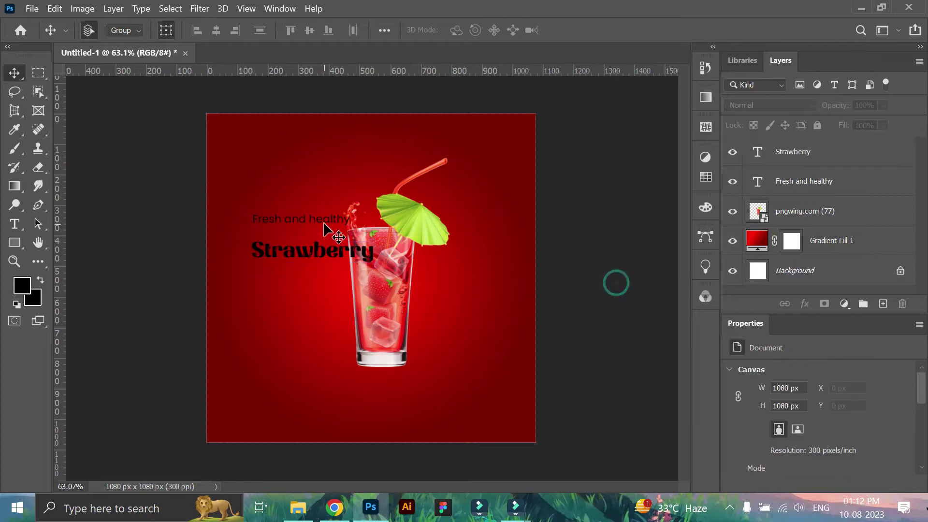
pyautogui.click(329, 221)
pyautogui.scroll(-3, 862, 410)
pyautogui.click(861, 368)
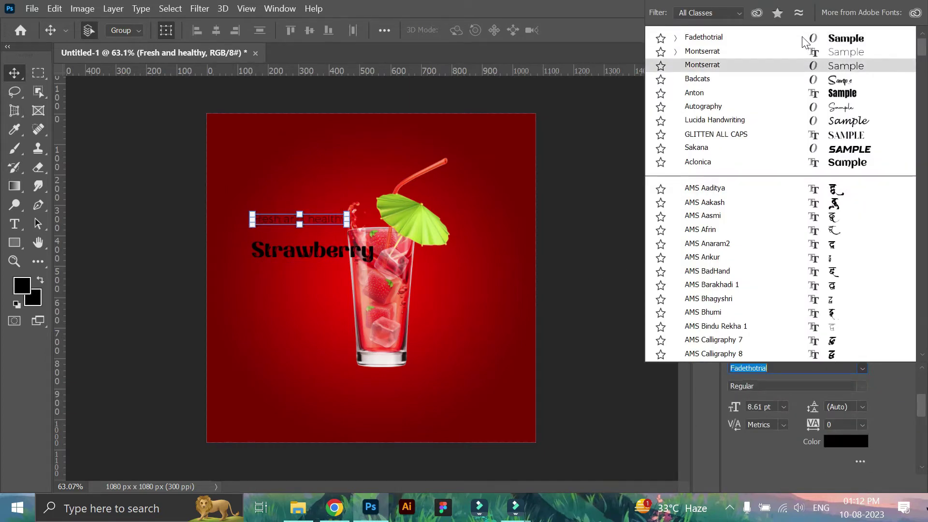
pyautogui.click(802, 36)
pyautogui.click(862, 368)
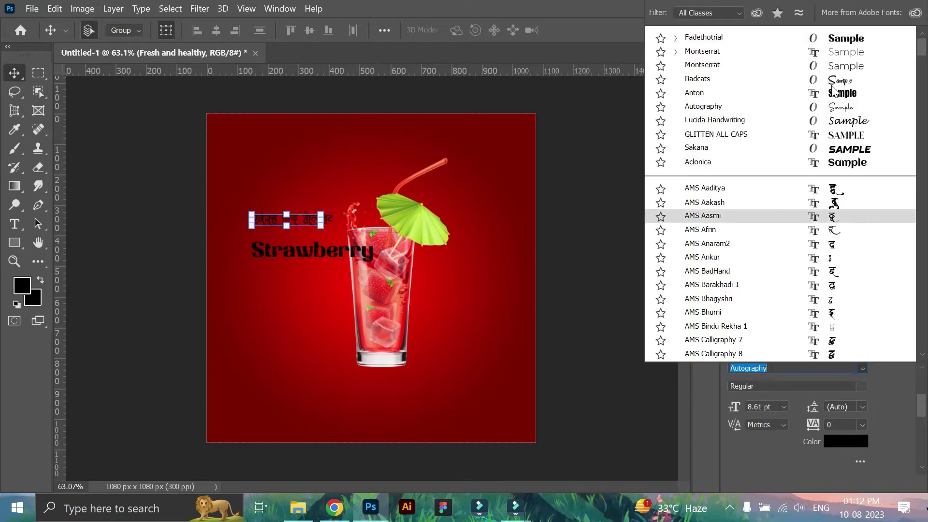
pyautogui.click(831, 79)
pyautogui.moveTo(304, 228); pyautogui.dragTo(312, 244)
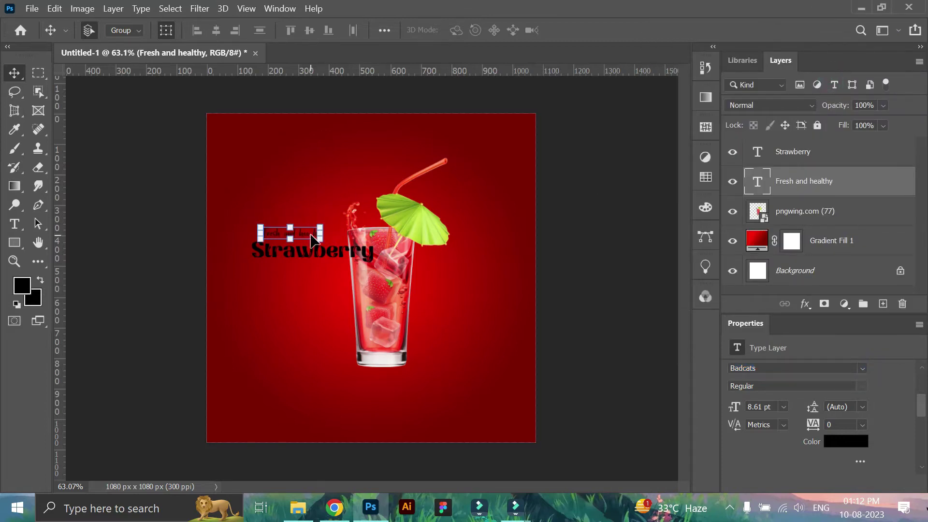
pyautogui.doubleClick(309, 233)
pyautogui.click(338, 242)
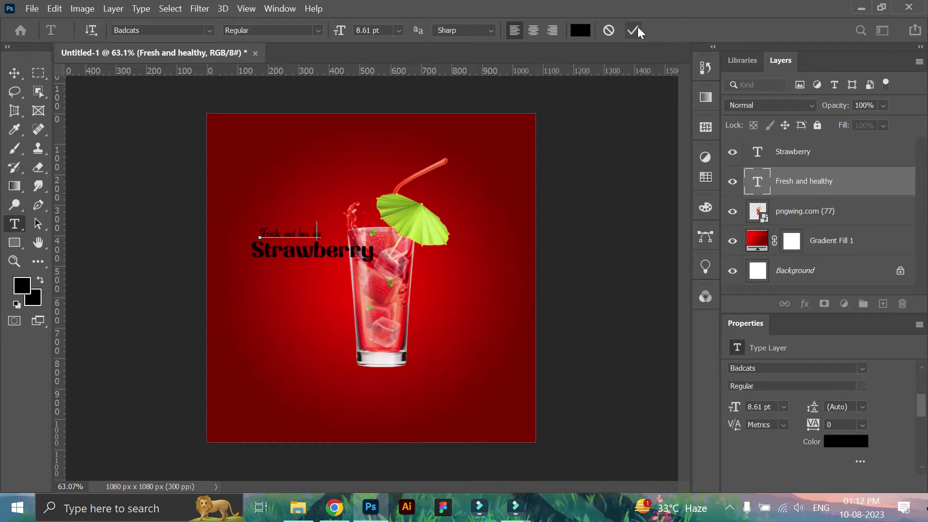
pyautogui.click(633, 30)
# Colour the 'Fresh and healthy' text bright yellow
pyautogui.click(846, 441)
pyautogui.click(678, 243)
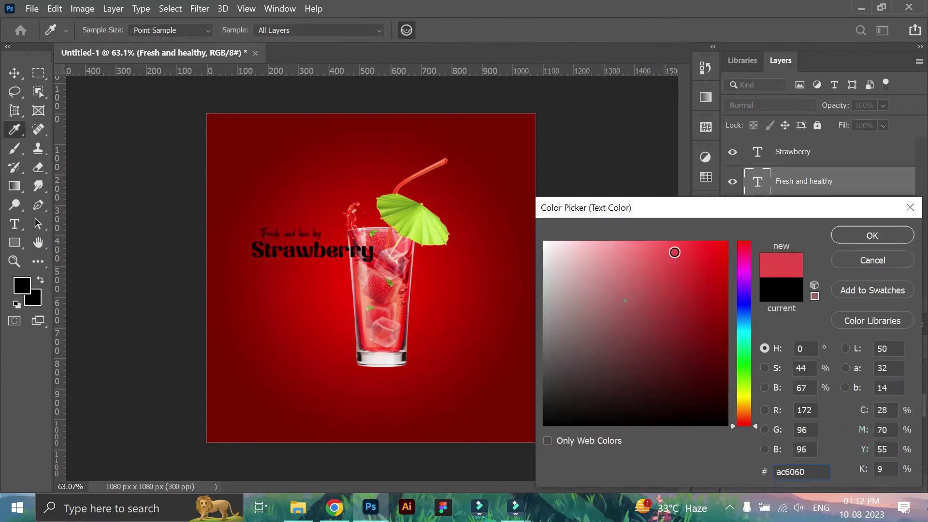
pyautogui.click(746, 402)
pyautogui.moveTo(746, 408); pyautogui.dragTo(747, 398)
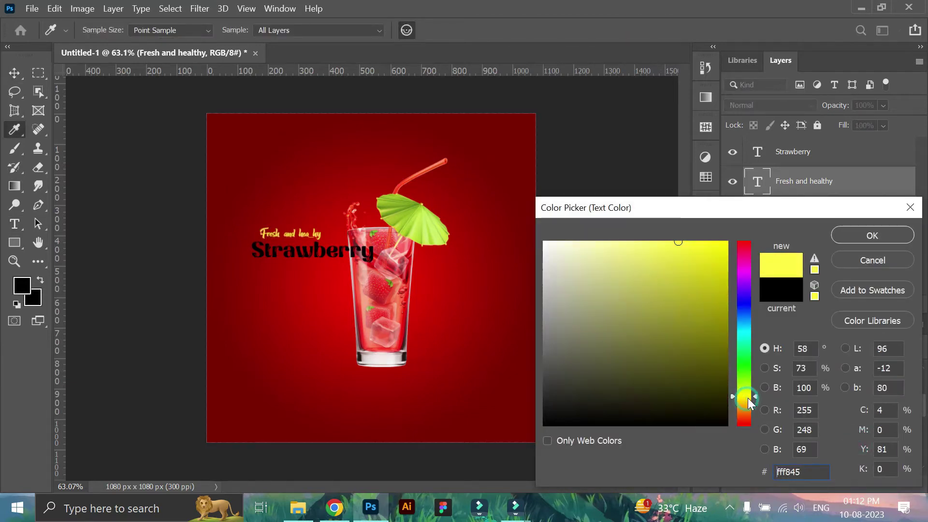
pyautogui.click(872, 236)
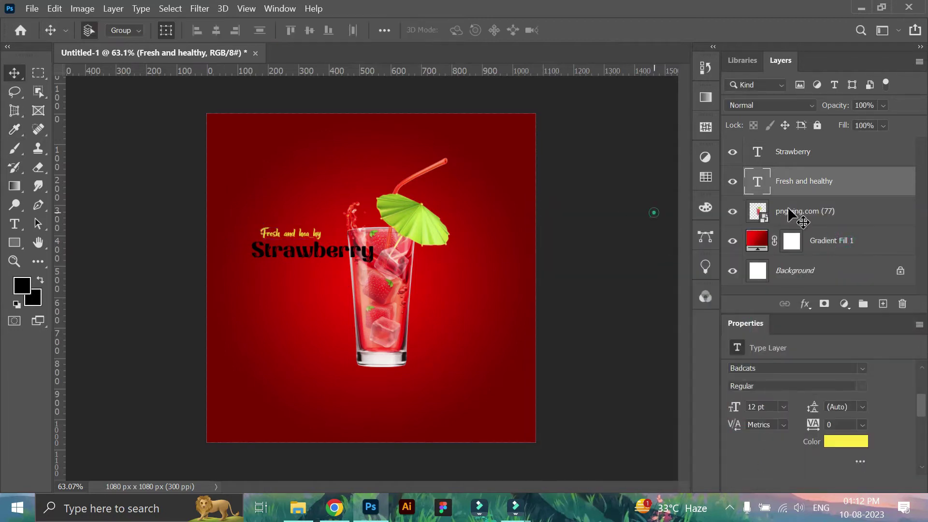
# Colour the Strawberry text white (ffffff), then select both text layers
pyautogui.click(802, 151)
pyautogui.click(850, 453)
pyautogui.write('ffffff')
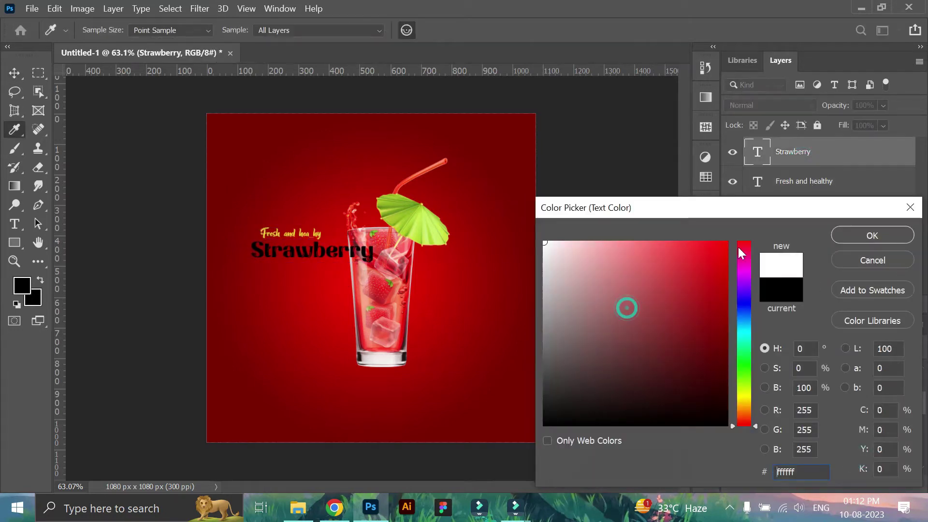
pyautogui.click(871, 236)
pyautogui.keyDown('ctrl'); pyautogui.click(791, 184); pyautogui.keyUp('ctrl')
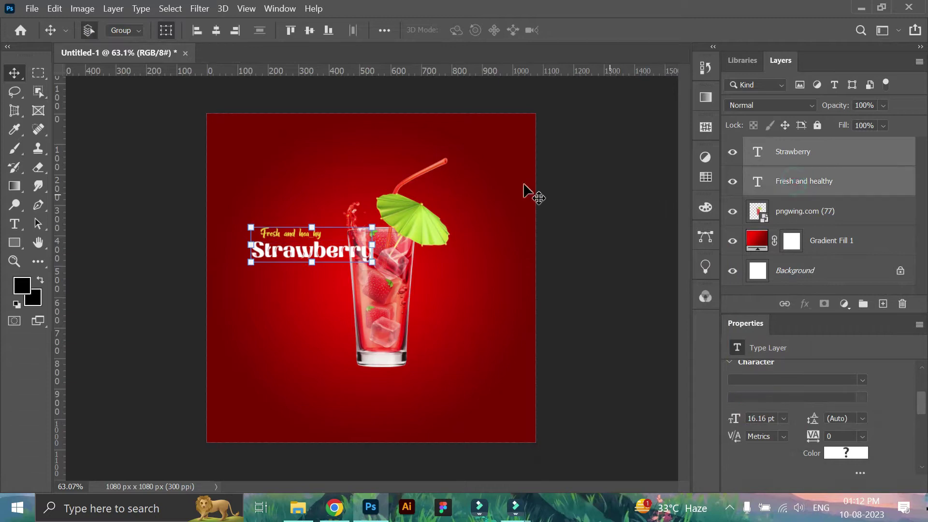
# Rotate the two text lines to run vertically and scale them up
pyautogui.moveTo(390, 217); pyautogui.dragTo(285, 166)
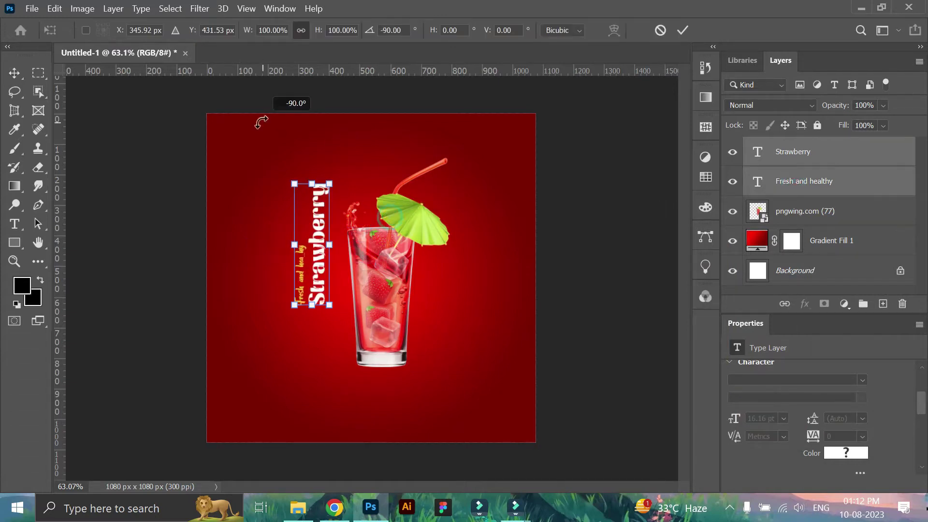
pyautogui.moveTo(329, 305)
pyautogui.mouseDown()
pyautogui.moveTo(362, 380)
pyautogui.moveTo(362, 368)
pyautogui.mouseUp()
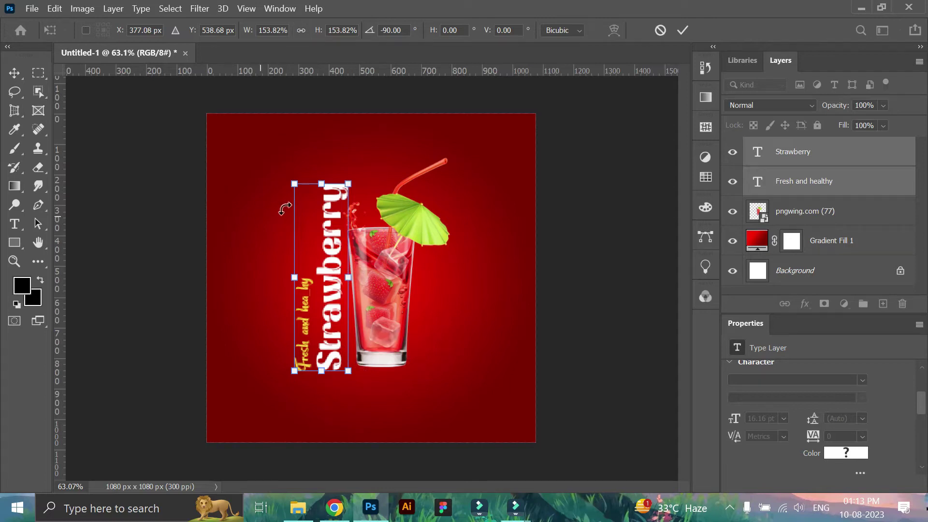
pyautogui.moveTo(294, 183); pyautogui.dragTo(282, 146)
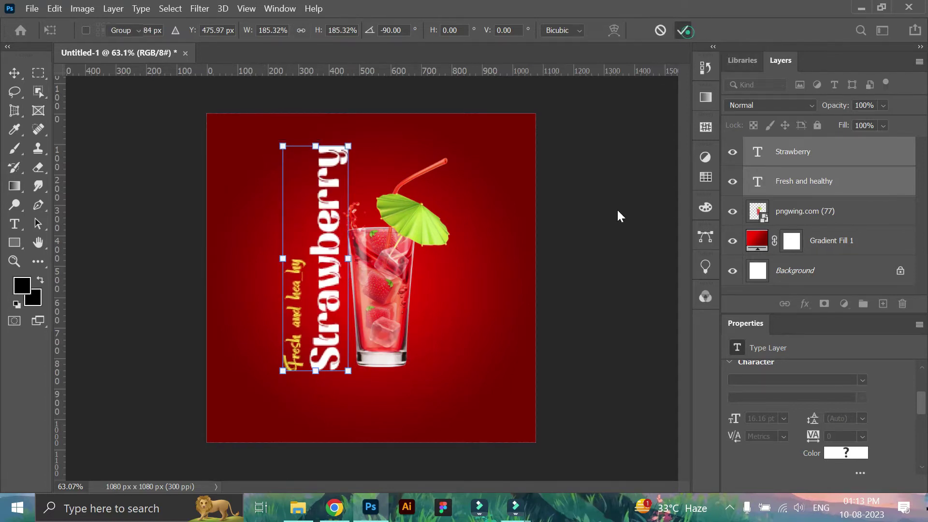
pyautogui.press('Return')
# Resize the yellow 'Fresh and healthy' tagline and tuck it left of Strawberry
pyautogui.moveTo(296, 325); pyautogui.dragTo(301, 307)
pyautogui.moveTo(285, 241); pyautogui.dragTo(308, 236)
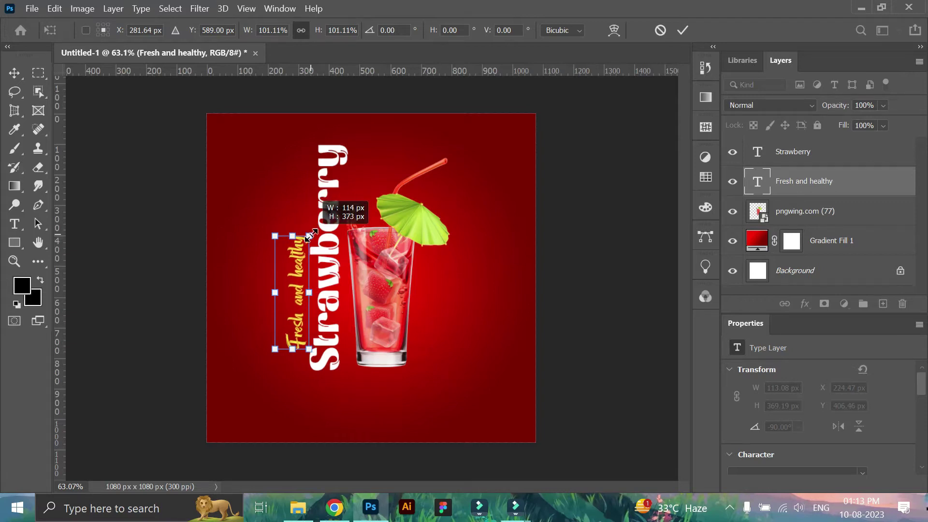
pyautogui.moveTo(291, 285); pyautogui.dragTo(310, 290)
pyautogui.moveTo(292, 238); pyautogui.dragTo(291, 236)
pyautogui.click(682, 30)
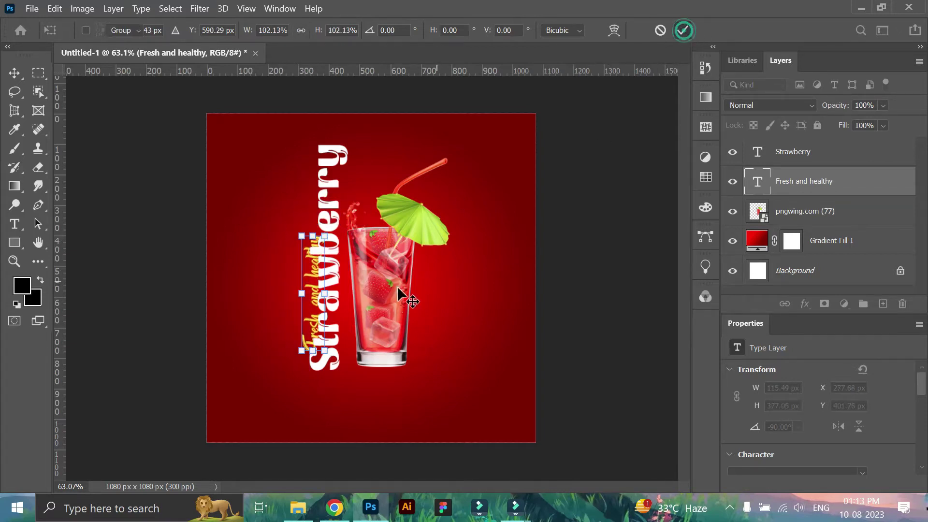
pyautogui.click(792, 151)
pyautogui.click(793, 176)
pyautogui.moveTo(311, 292); pyautogui.dragTo(300, 293)
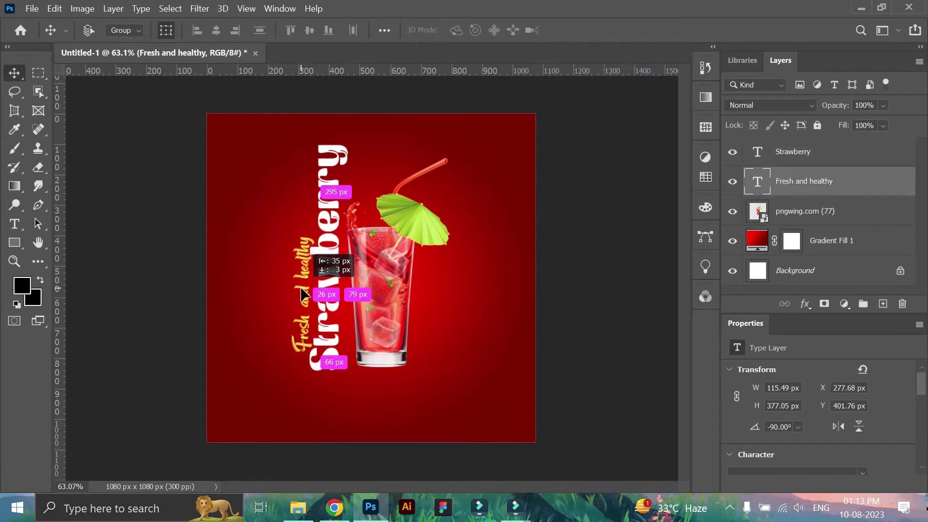
pyautogui.moveTo(300, 293); pyautogui.dragTo(363, 185)
pyautogui.click(312, 265)
# Duplicate the tagline, retype it as 'Juice', and scale it beside the top of Strawberry
pyautogui.hotkey('ctrl', 'j')
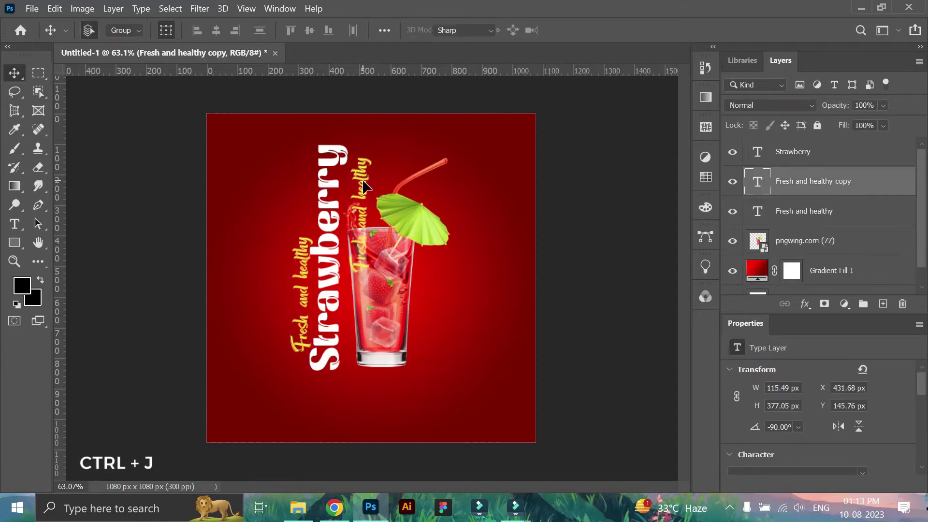
pyautogui.doubleClick(363, 185)
pyautogui.write('Juic')
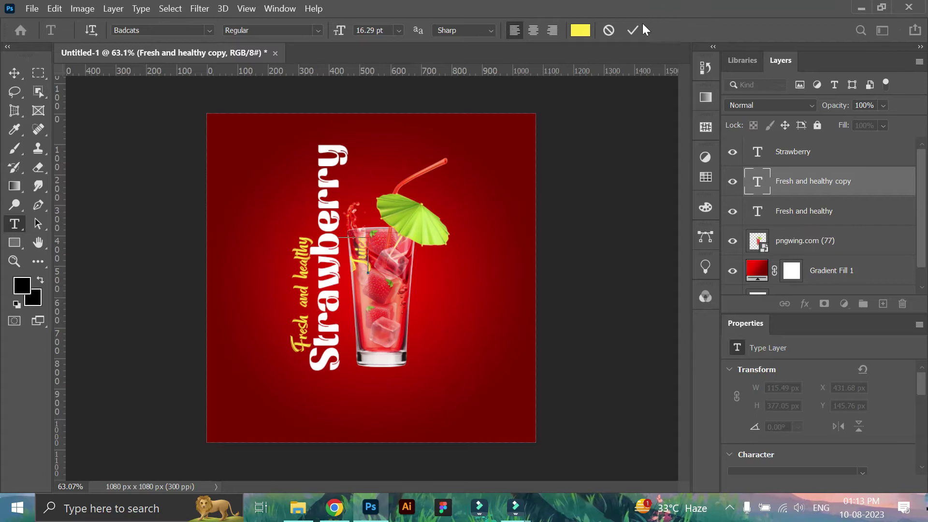
pyautogui.click(632, 30)
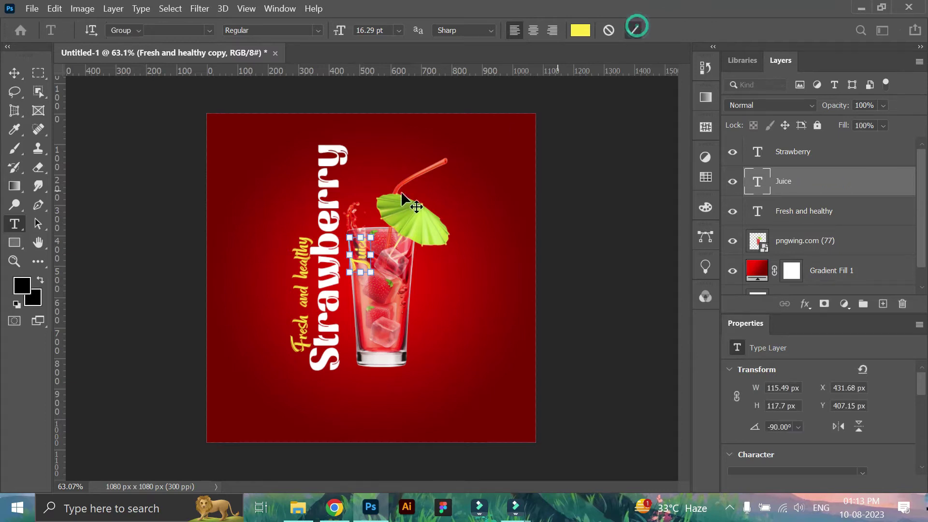
pyautogui.hotkey('ctrl', 't')
pyautogui.moveTo(373, 237); pyautogui.dragTo(421, 187)
pyautogui.moveTo(390, 248)
pyautogui.mouseDown()
pyautogui.moveTo(361, 185)
pyautogui.moveTo(368, 180)
pyautogui.moveTo(370, 203)
pyautogui.mouseUp()
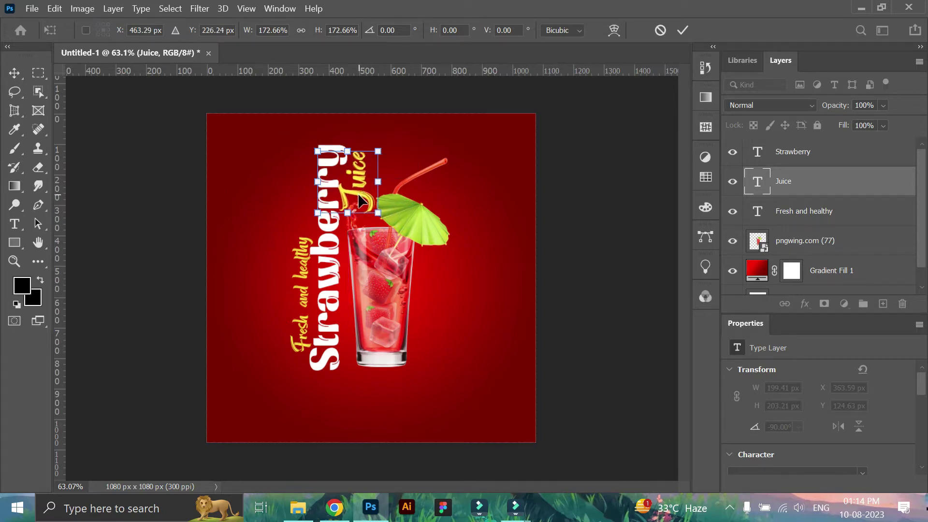
pyautogui.moveTo(355, 202); pyautogui.dragTo(357, 195)
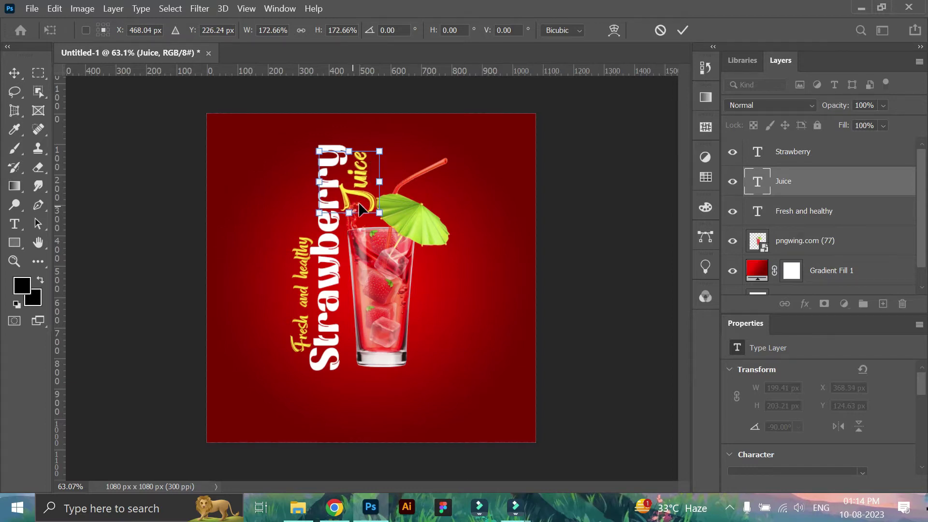
pyautogui.click(682, 30)
# Lock Gradient Fill 1 and shift the text and glass slightly right and down
pyautogui.moveTo(388, 306); pyautogui.dragTo(390, 307)
pyautogui.click(590, 348)
pyautogui.moveTo(249, 144)
pyautogui.mouseDown()
pyautogui.moveTo(471, 429)
pyautogui.moveTo(609, 321)
pyautogui.mouseUp()
pyautogui.click(817, 125)
pyautogui.moveTo(234, 145); pyautogui.dragTo(459, 385)
pyautogui.moveTo(388, 313); pyautogui.dragTo(389, 326)
# Open Strawberries 1.png and bring the top strawberry into the poster
pyautogui.click(554, 317)
pyautogui.click(298, 507)
pyautogui.moveTo(715, 102); pyautogui.dragTo(310, 53)
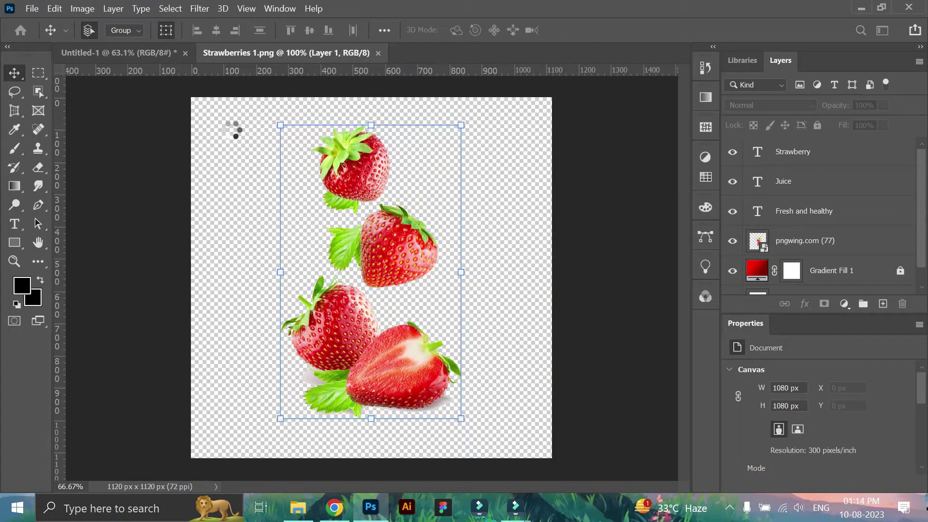
pyautogui.press('m')
pyautogui.moveTo(299, 121); pyautogui.dragTo(391, 214)
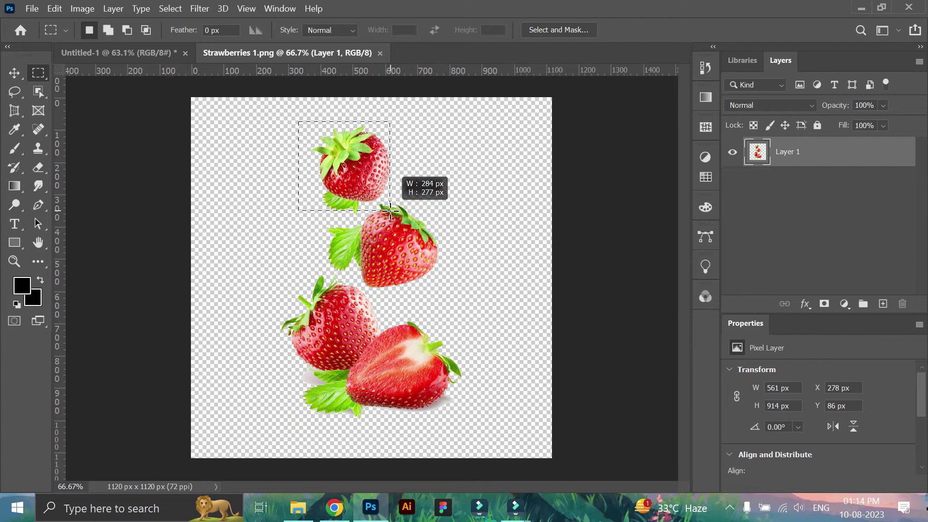
pyautogui.click(13, 77)
pyautogui.moveTo(302, 135); pyautogui.dragTo(262, 166)
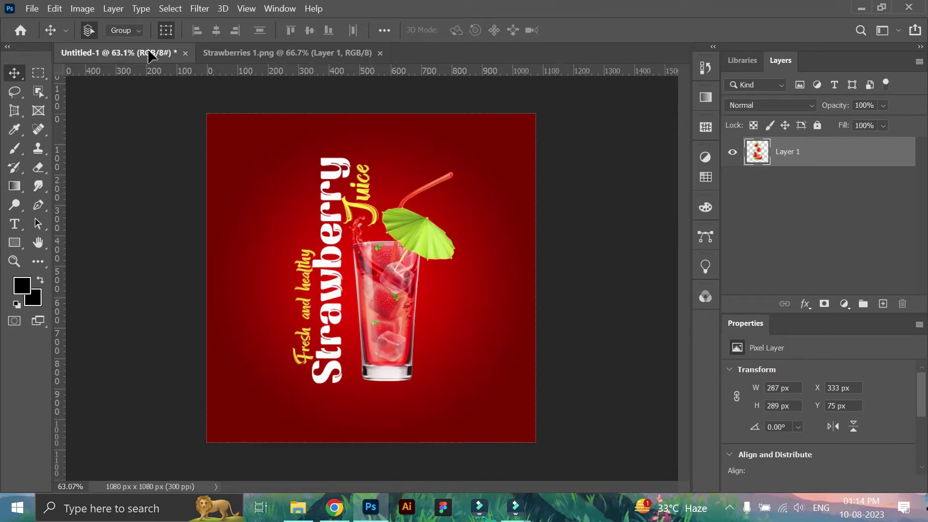
# Apply a Gaussian Blur to the strawberry
pyautogui.click(38, 167)
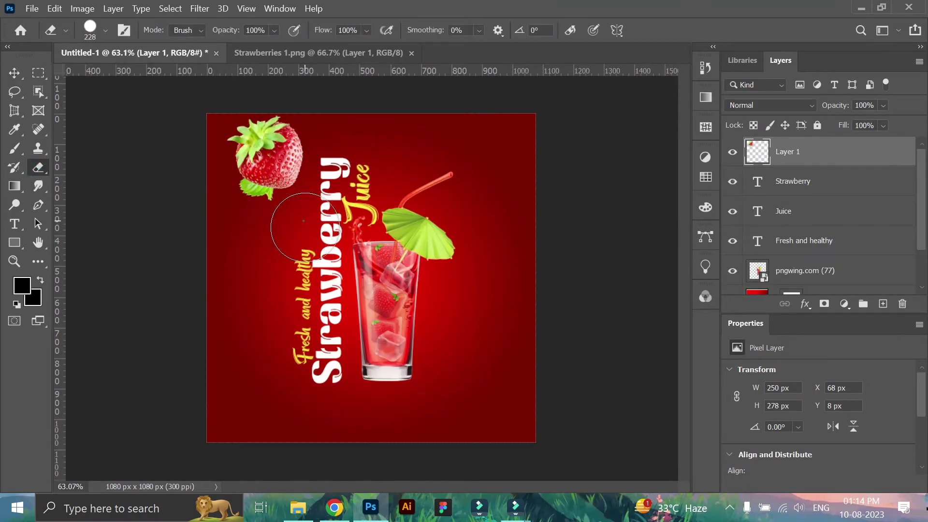
pyautogui.click(15, 74)
pyautogui.click(200, 8)
pyautogui.moveTo(207, 160)
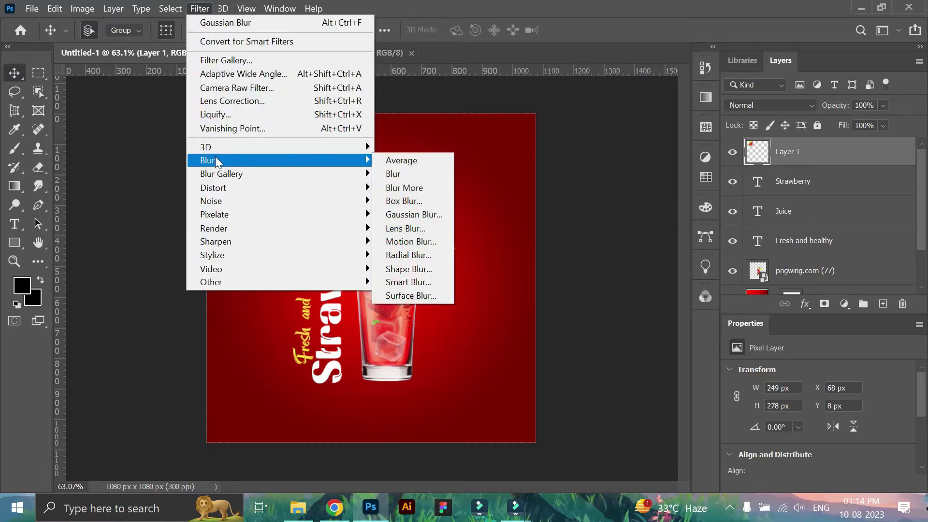
pyautogui.click(409, 222)
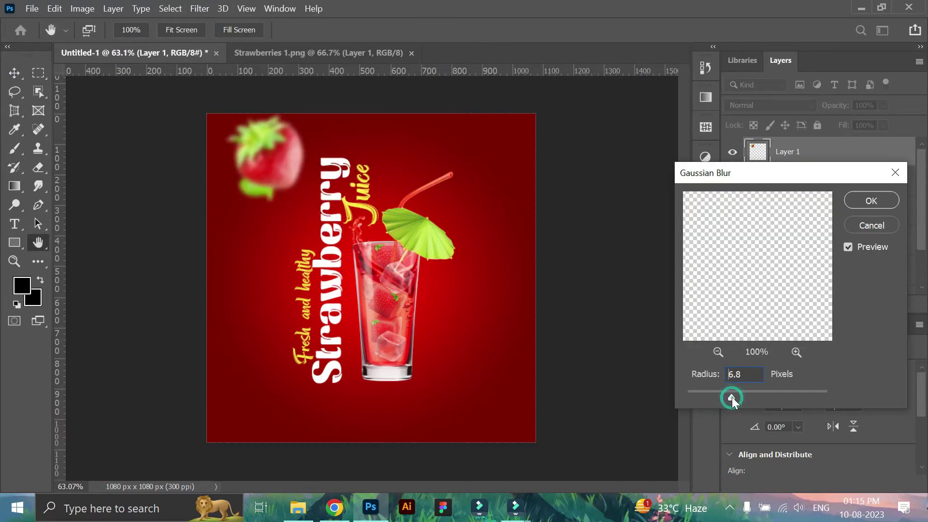
pyautogui.click(871, 200)
# Add a Brightness/Contrast adjustment with contrast 63, clipped to the strawberry
pyautogui.click(839, 304)
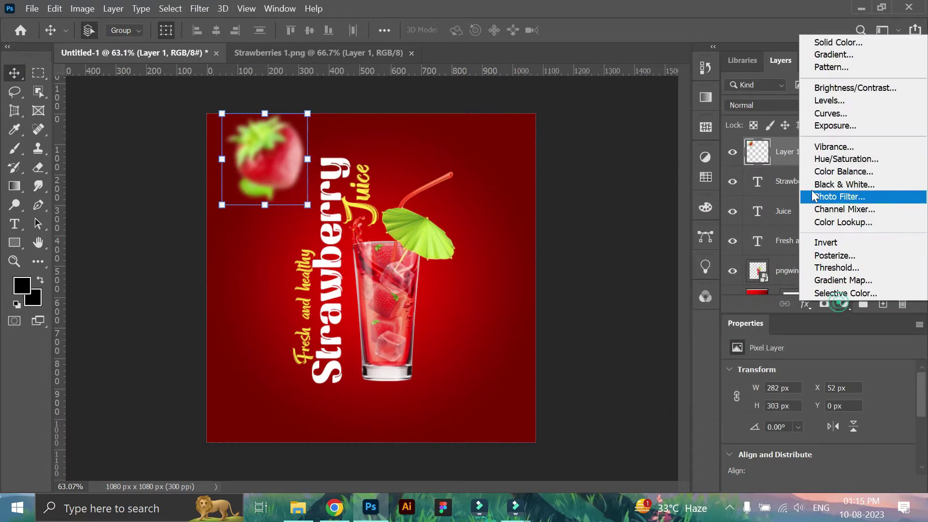
pyautogui.click(854, 87)
pyautogui.moveTo(818, 440); pyautogui.dragTo(856, 435)
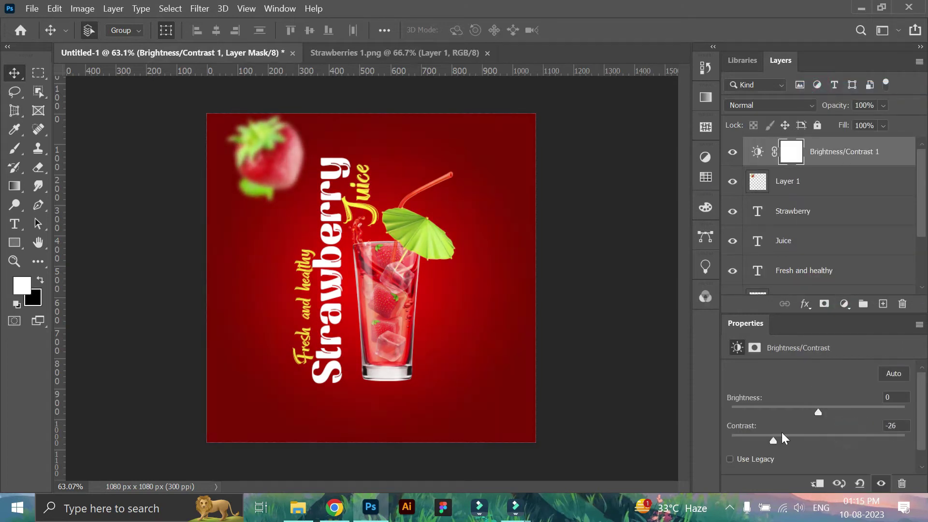
pyautogui.click(817, 483)
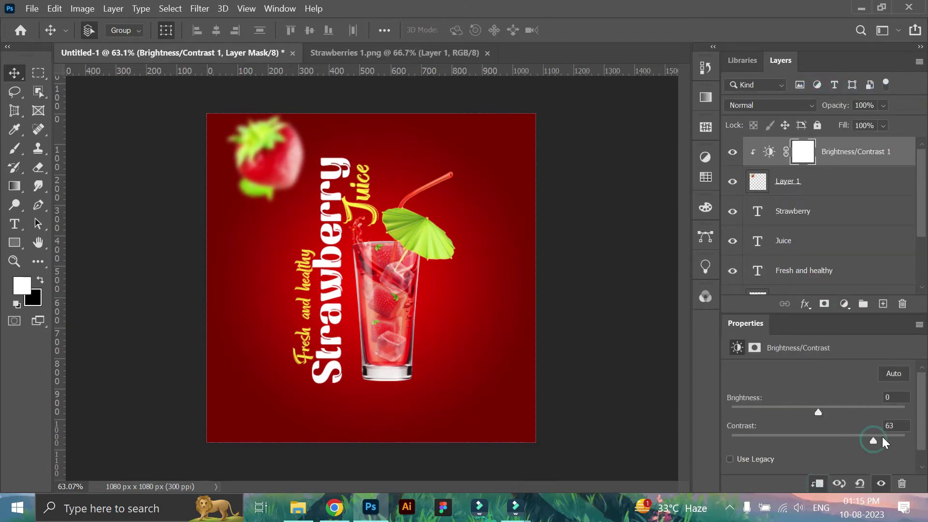
# Rotate the blurred strawberry, scale it to about 125%, and tuck it partly off the top-right corner
pyautogui.moveTo(269, 155); pyautogui.dragTo(480, 177)
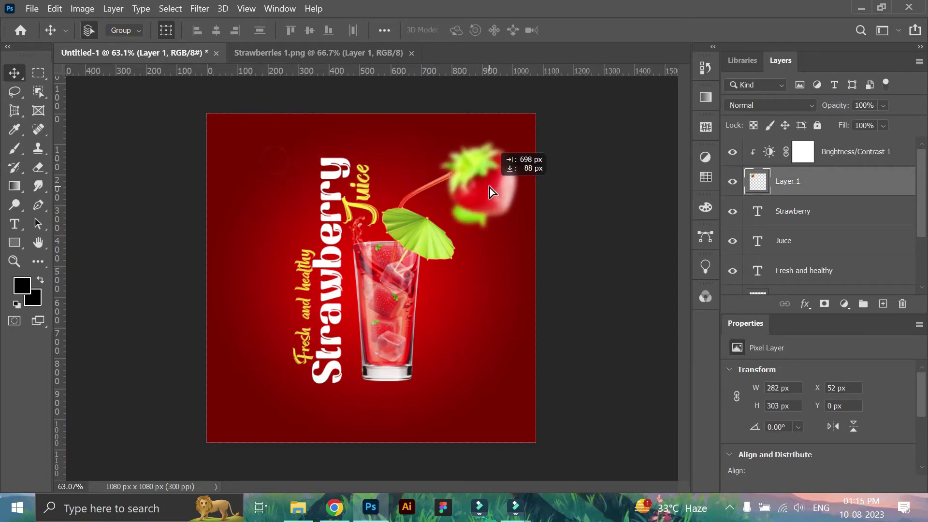
pyautogui.click(60, 9)
pyautogui.click(145, 306)
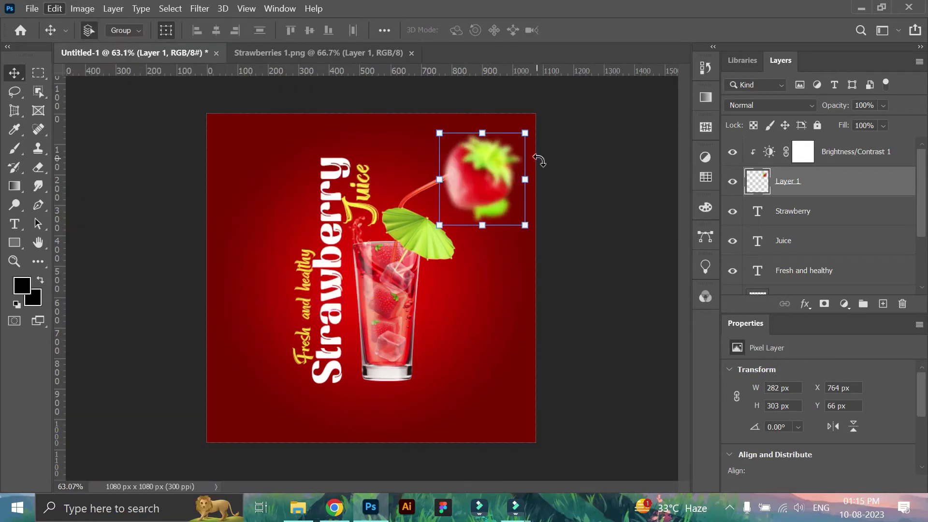
pyautogui.moveTo(542, 176); pyautogui.dragTo(483, 93)
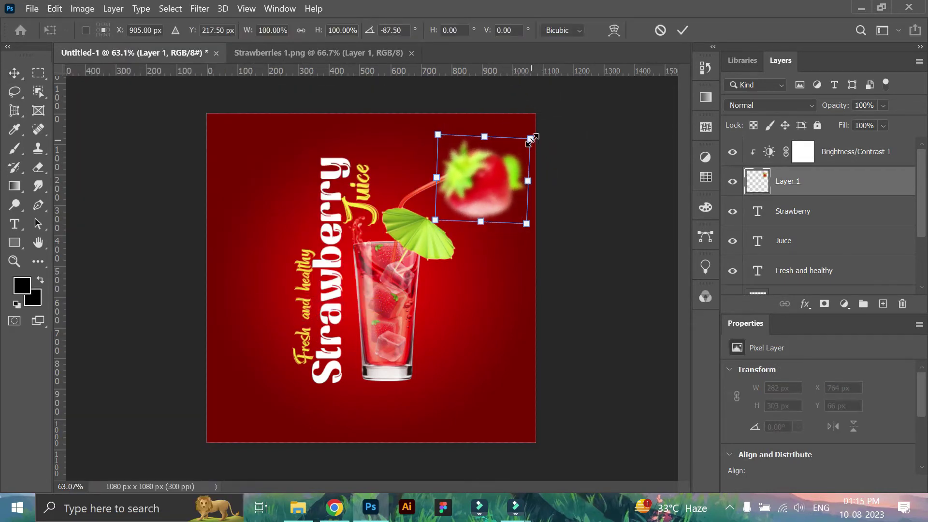
pyautogui.moveTo(532, 139); pyautogui.dragTo(555, 118)
pyautogui.moveTo(512, 193); pyautogui.dragTo(554, 192)
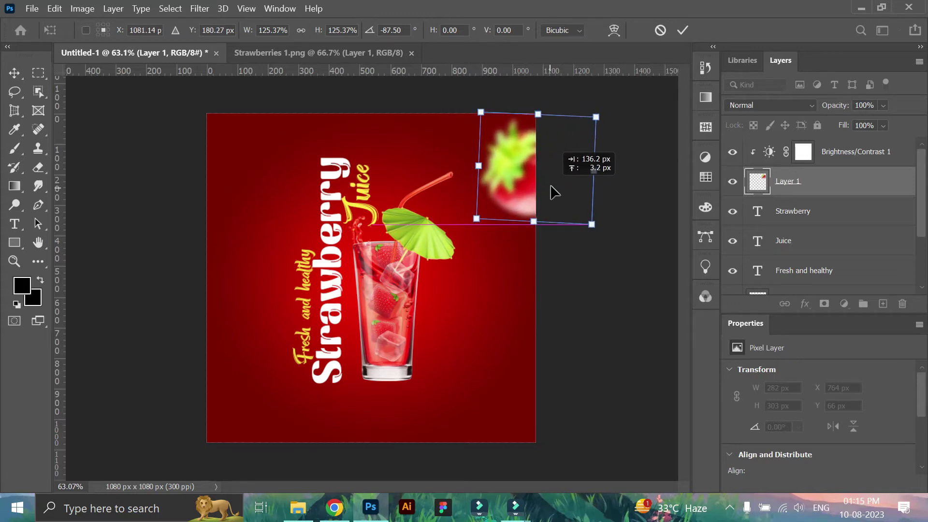
pyautogui.moveTo(593, 108); pyautogui.dragTo(613, 97)
pyautogui.moveTo(525, 191); pyautogui.dragTo(523, 183)
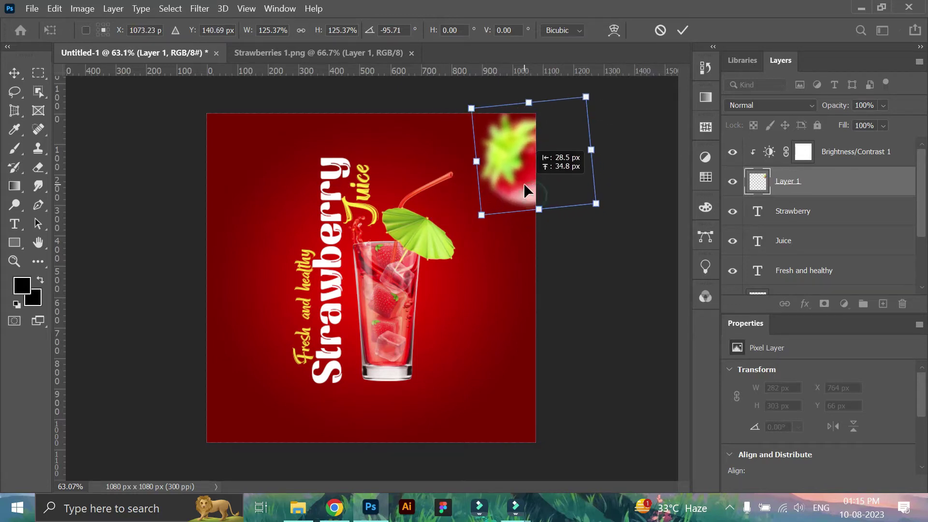
pyautogui.click(680, 32)
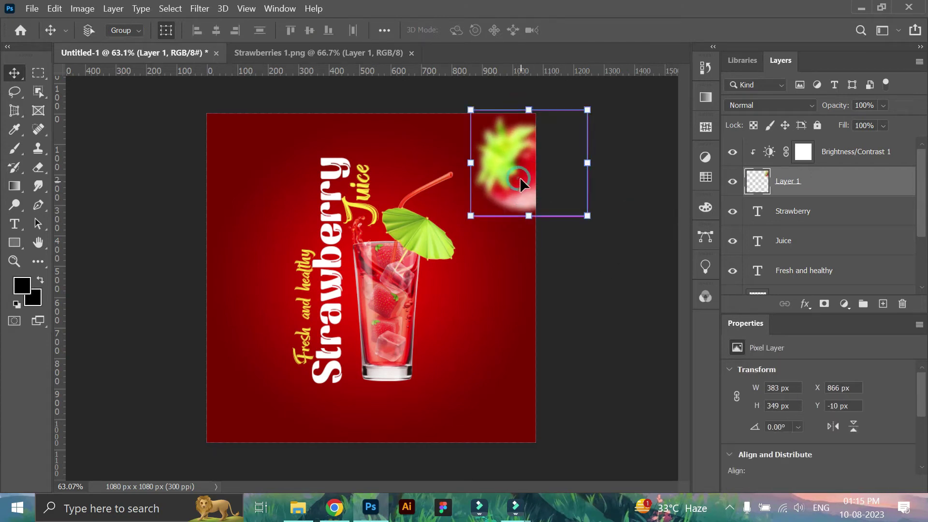
pyautogui.hotkey('ctrl', 'j')
# Move the blurred strawberry copy to the bottom-left corner and rotate it
pyautogui.moveTo(519, 197); pyautogui.dragTo(207, 392)
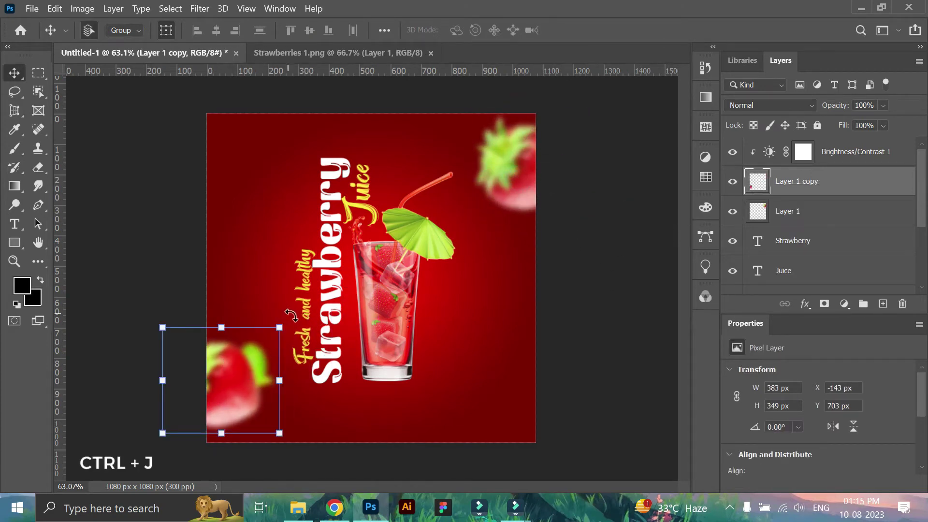
pyautogui.hotkey('ctrl', 't')
pyautogui.moveTo(285, 317); pyautogui.dragTo(309, 376)
pyautogui.moveTo(240, 390); pyautogui.dragTo(257, 401)
pyautogui.press('Return')
# Shift the copy further down-left, shrink it to about 78%, tilt it slightly and commit
pyautogui.click(54, 8)
pyautogui.press('Escape')
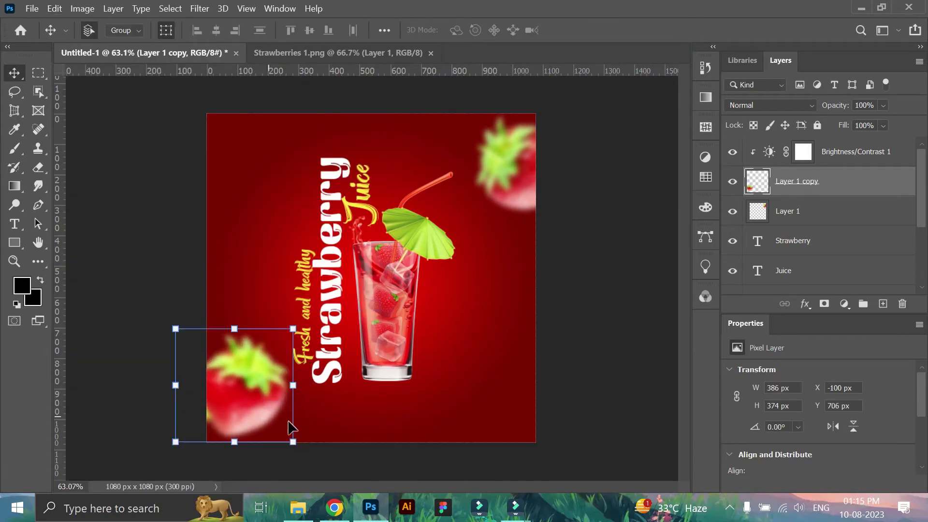
pyautogui.moveTo(292, 435); pyautogui.dragTo(265, 415)
pyautogui.moveTo(243, 383); pyautogui.dragTo(233, 381)
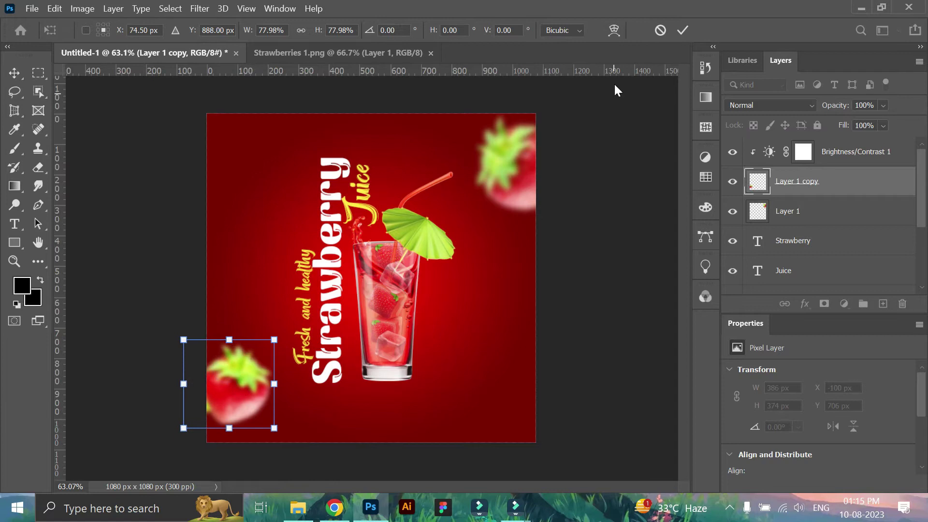
pyautogui.click(682, 29)
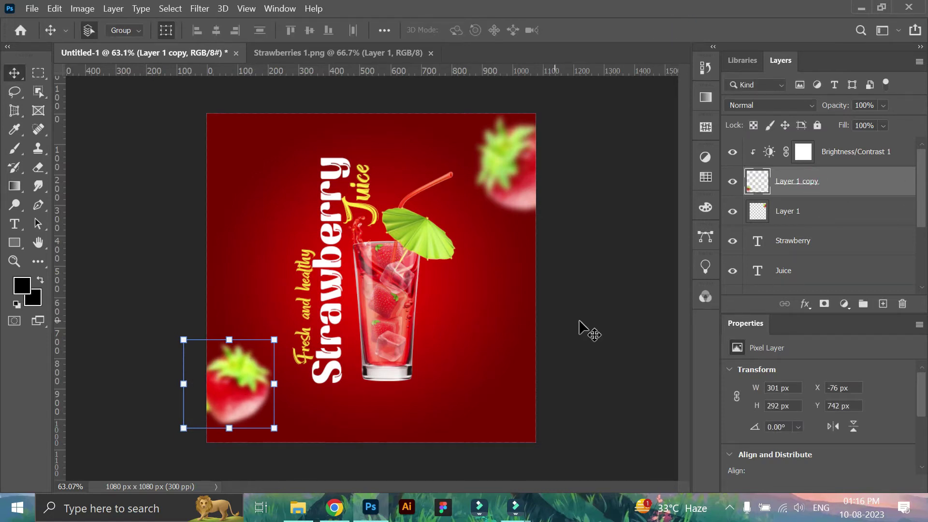
pyautogui.moveTo(254, 389)
pyautogui.mouseDown()
pyautogui.moveTo(289, 386)
pyautogui.moveTo(267, 405)
pyautogui.mouseUp()
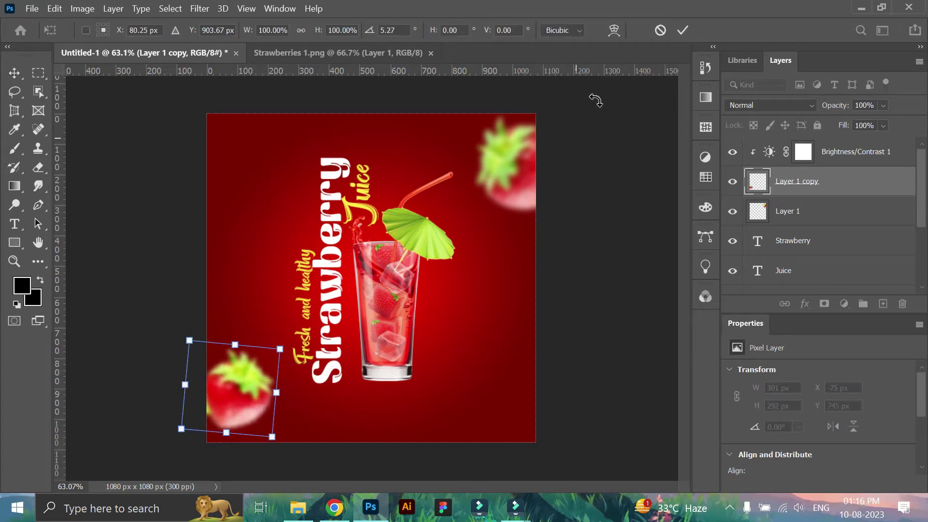
pyautogui.press('Return')
pyautogui.click(353, 53)
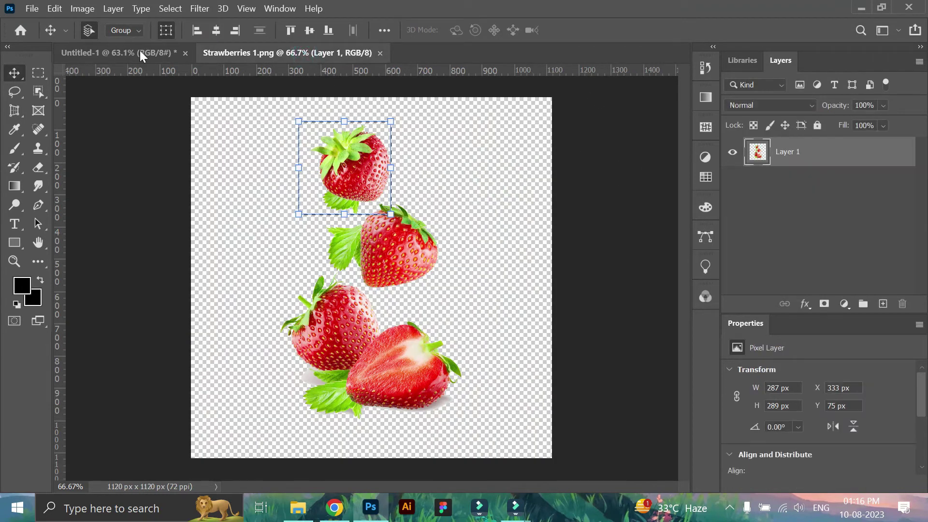
pyautogui.click(140, 53)
pyautogui.click(14, 242)
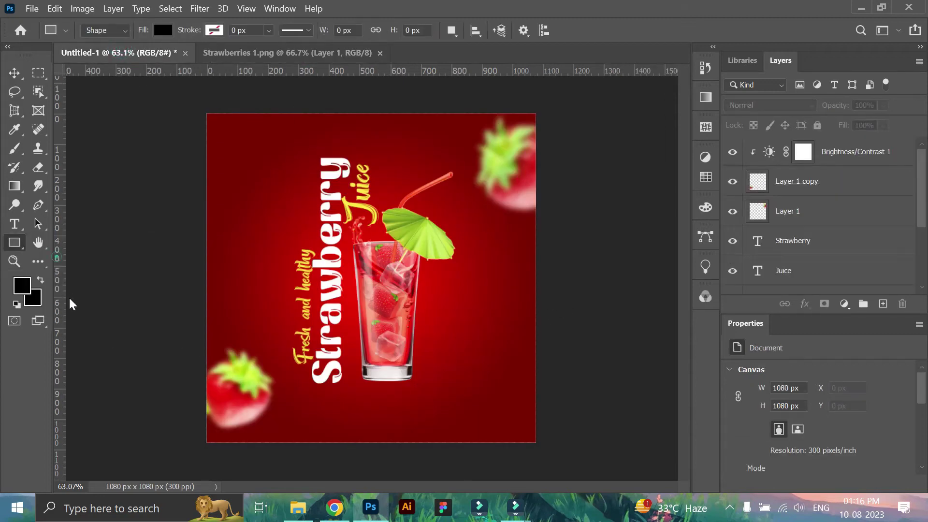
# Zoom in and draw a rectangle to the right of the juice glass
pyautogui.press('z')
pyautogui.click(450, 406)
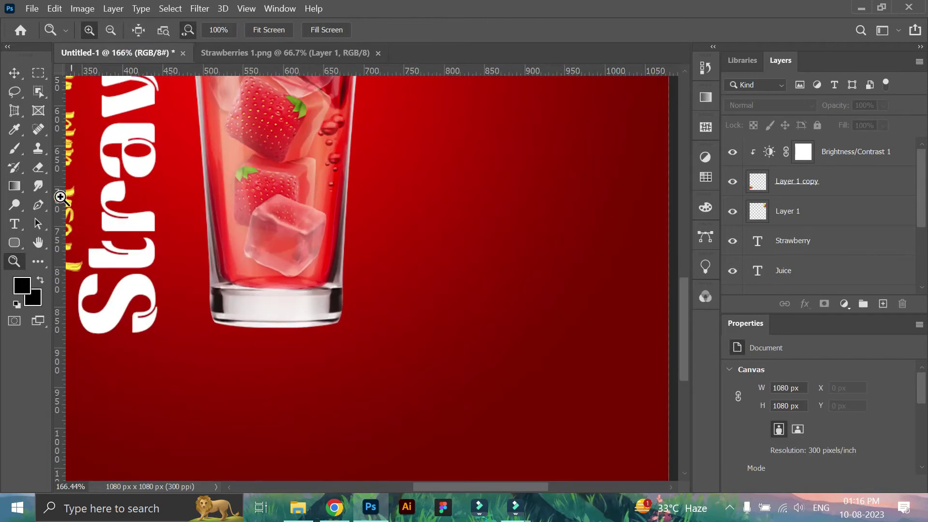
pyautogui.click(11, 245)
pyautogui.moveTo(391, 277); pyautogui.dragTo(534, 316)
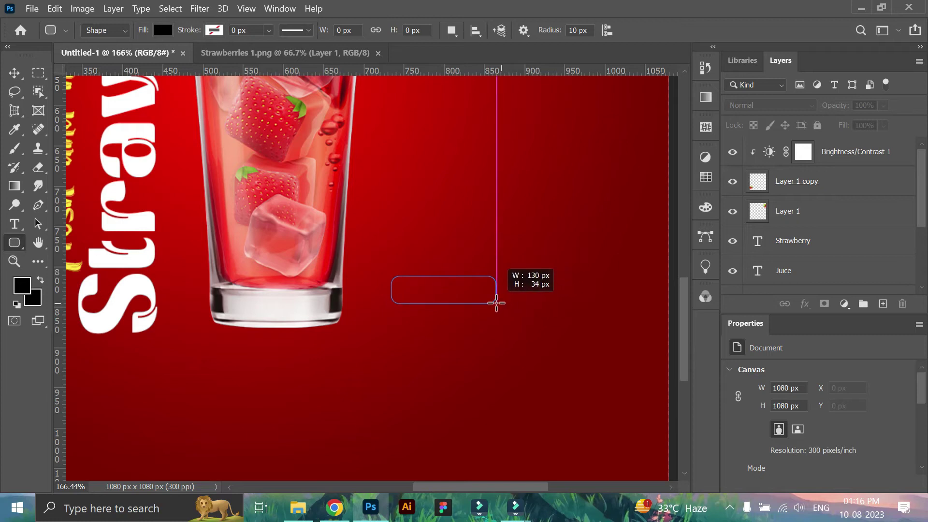
pyautogui.moveTo(496, 303); pyautogui.dragTo(496, 303)
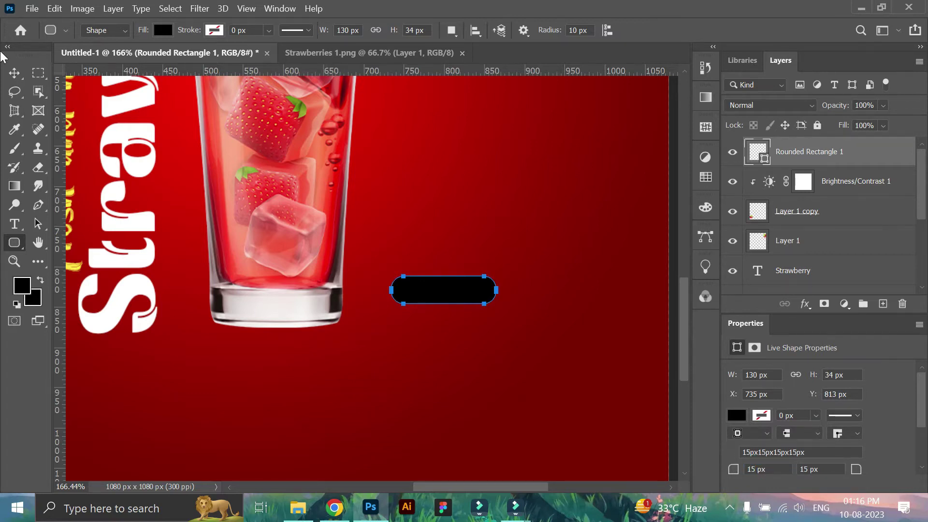
# Round the rectangle's corners to 14 px, nudge it down-right and fill it white
pyautogui.press('v')
pyautogui.click(466, 266)
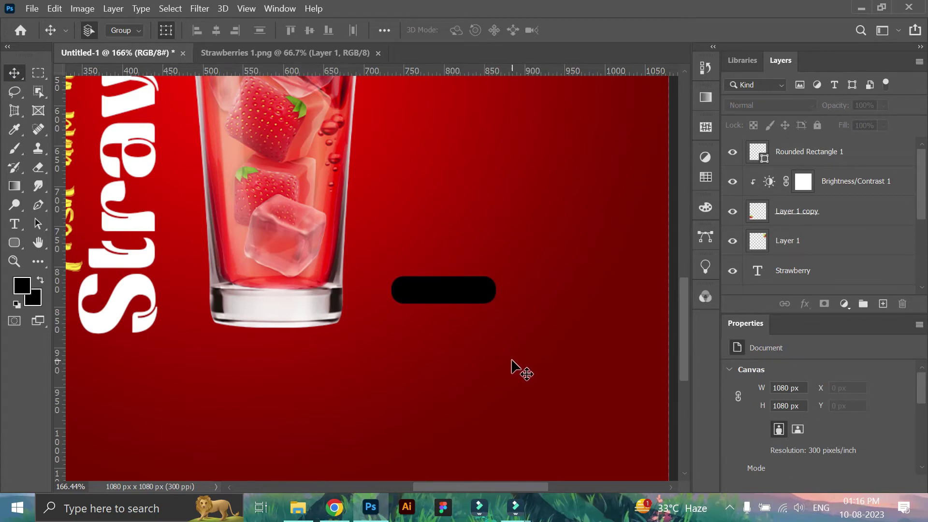
pyautogui.click(454, 296)
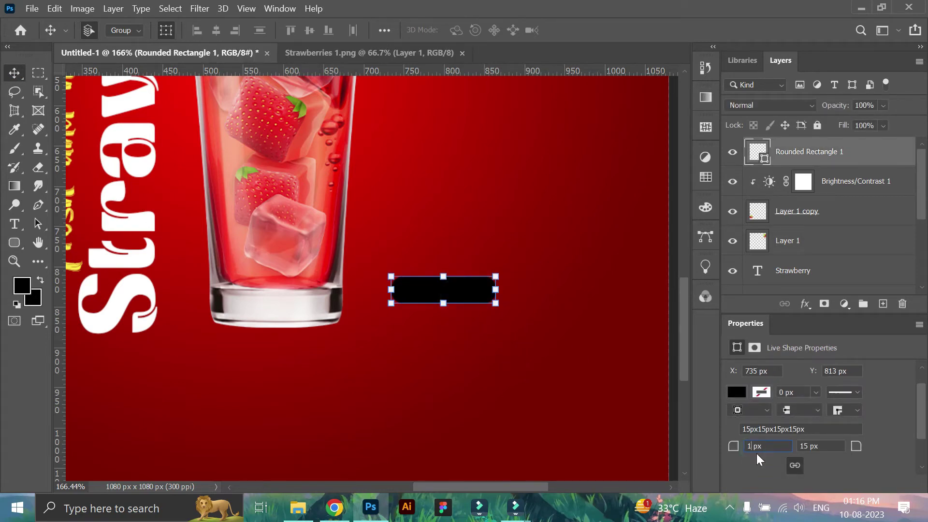
pyautogui.click(604, 363)
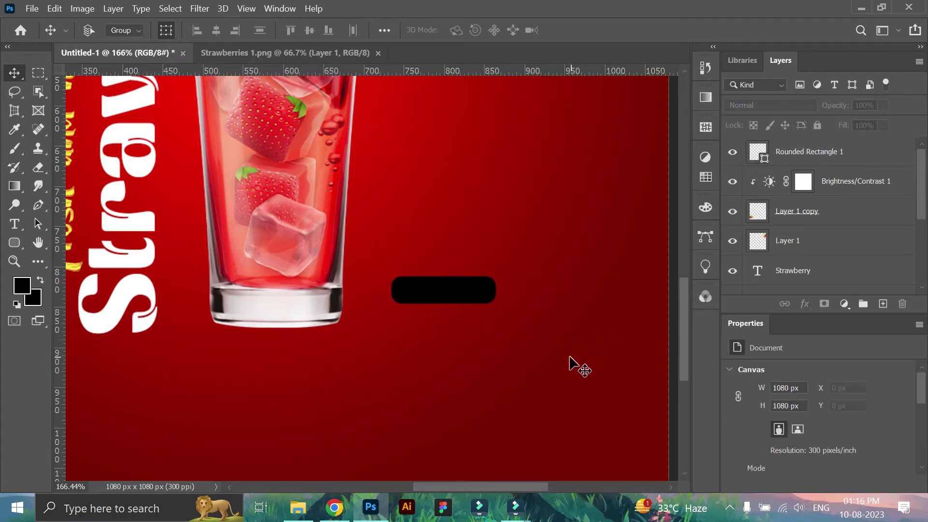
pyautogui.click(437, 295)
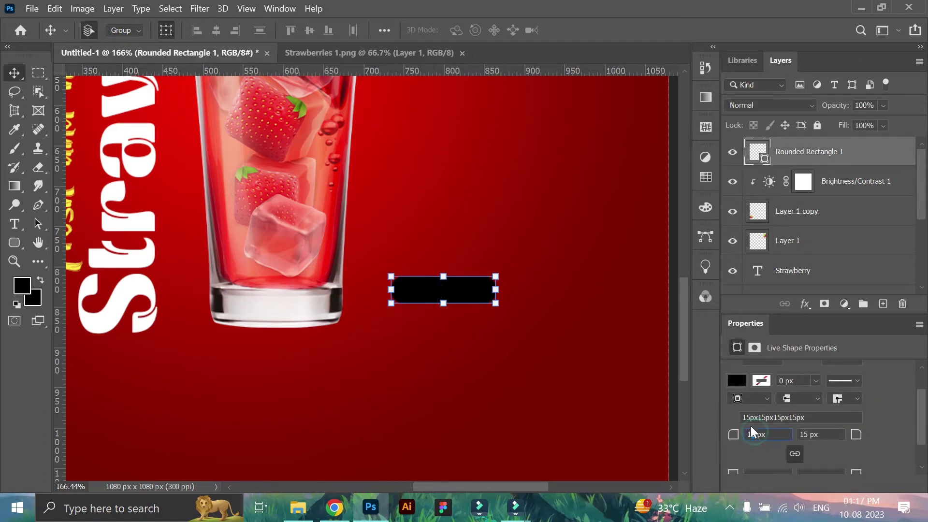
pyautogui.press('Return')
pyautogui.moveTo(464, 289); pyautogui.dragTo(487, 307)
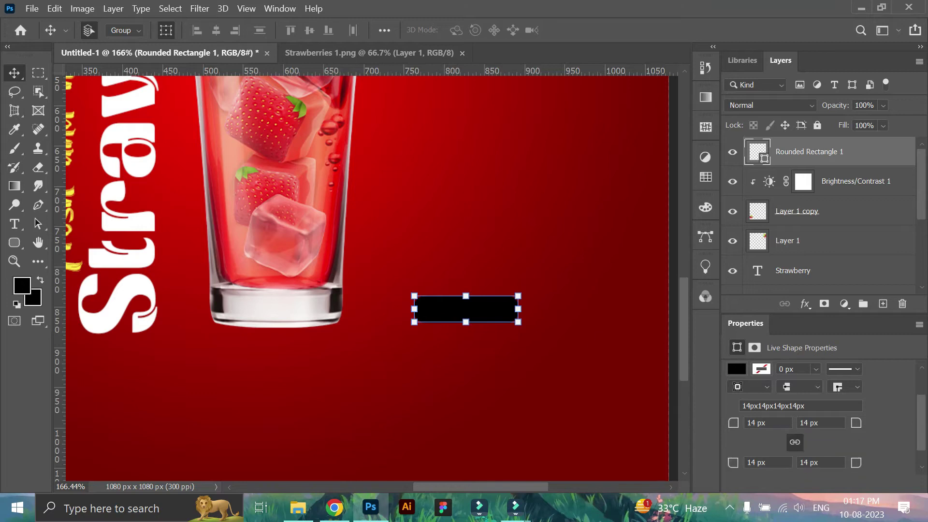
pyautogui.doubleClick(764, 158)
pyautogui.click(544, 241)
# Add 'Order Now' text and scale it down to fit inside the white button
pyautogui.click(869, 234)
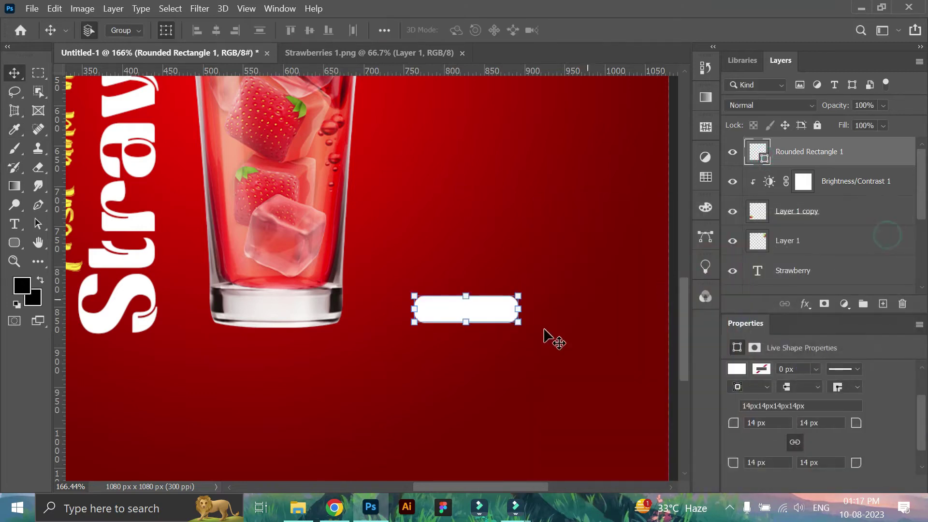
pyautogui.click(91, 246)
pyautogui.press('t')
pyautogui.click(435, 248)
pyautogui.write('O')
pyautogui.write(' now')
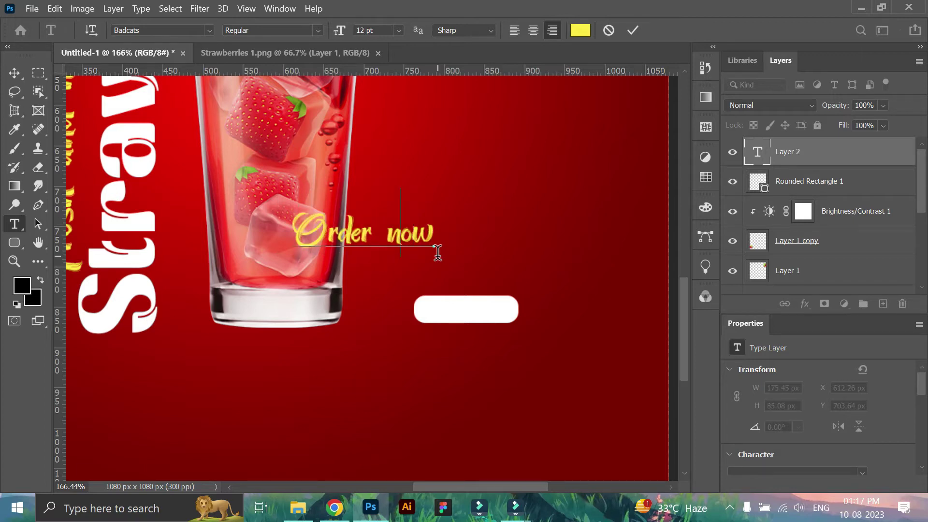
pyautogui.write('N')
pyautogui.click(633, 30)
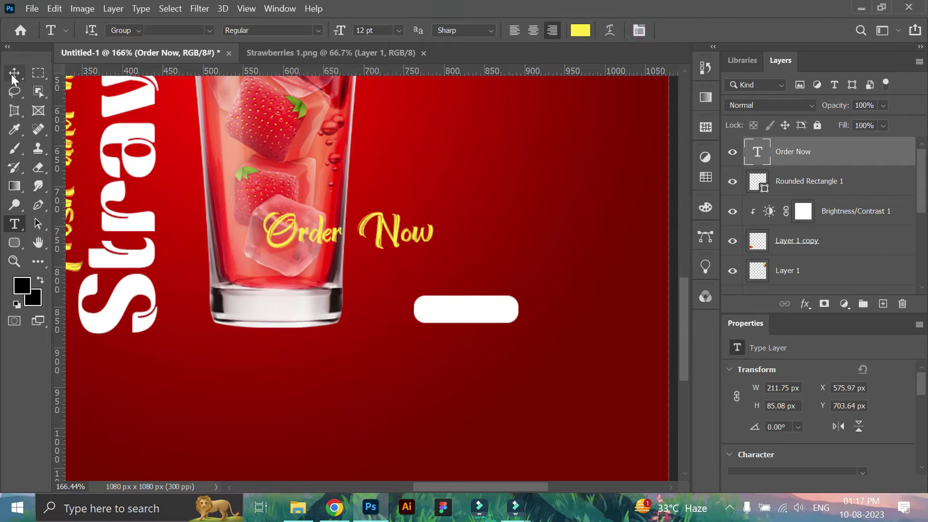
pyautogui.press('v')
pyautogui.moveTo(483, 263); pyautogui.dragTo(505, 316)
pyautogui.moveTo(551, 337)
pyautogui.mouseDown()
pyautogui.moveTo(431, 290)
pyautogui.moveTo(490, 316)
pyautogui.mouseUp()
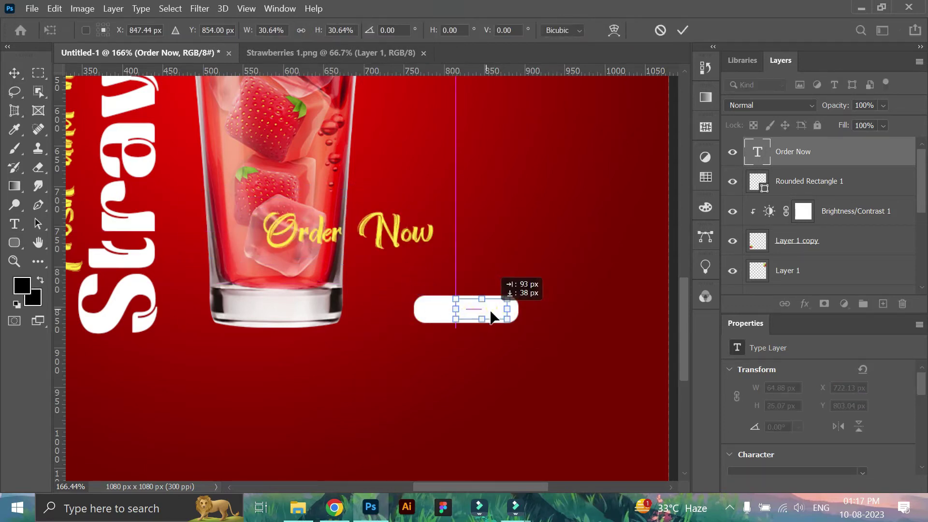
pyautogui.click(682, 30)
# Make the text black Montserrat Medium and nudge it up-right within the button
pyautogui.scroll(-3, 834, 426)
pyautogui.click(845, 397)
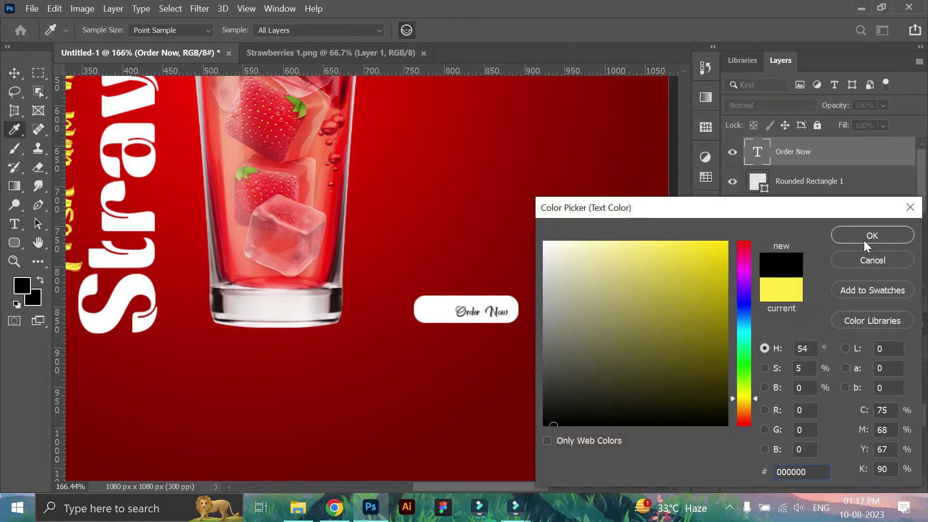
pyautogui.click(872, 235)
pyautogui.click(861, 404)
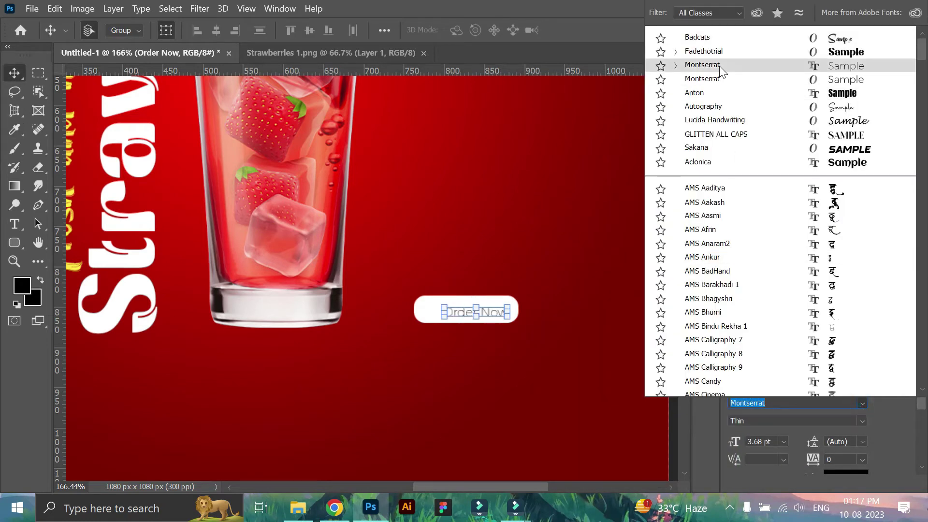
pyautogui.click(710, 65)
pyautogui.click(821, 420)
pyautogui.click(755, 311)
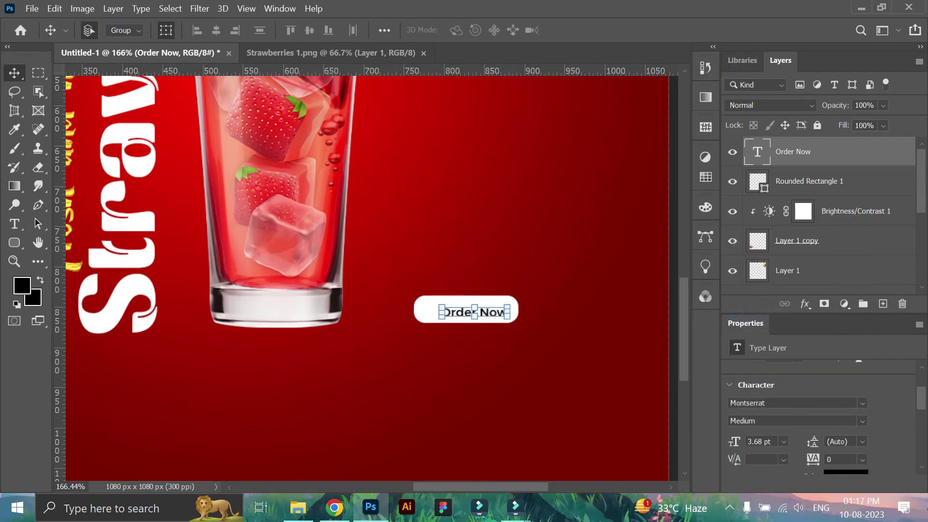
pyautogui.click(653, 397)
pyautogui.scroll(3, 511, 389)
pyautogui.scroll(2, 502, 314)
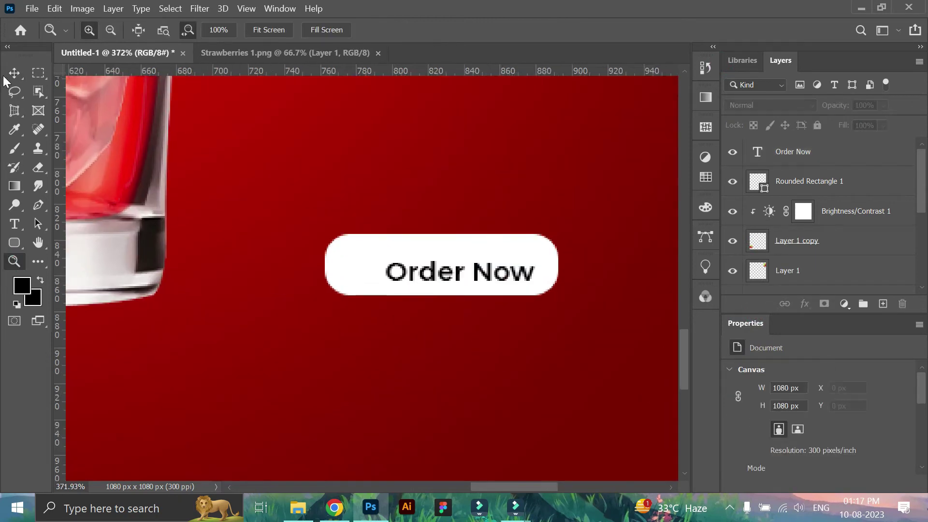
pyautogui.moveTo(492, 273); pyautogui.dragTo(504, 267)
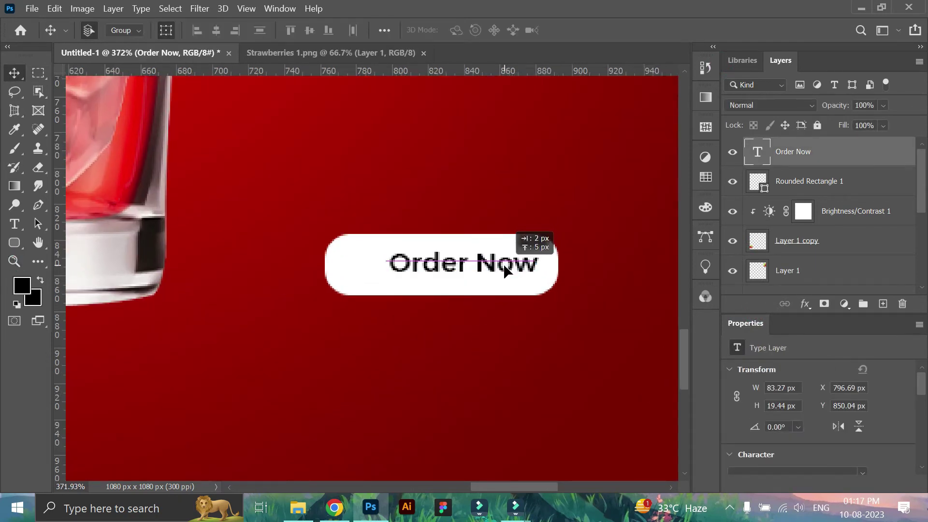
pyautogui.click(16, 245)
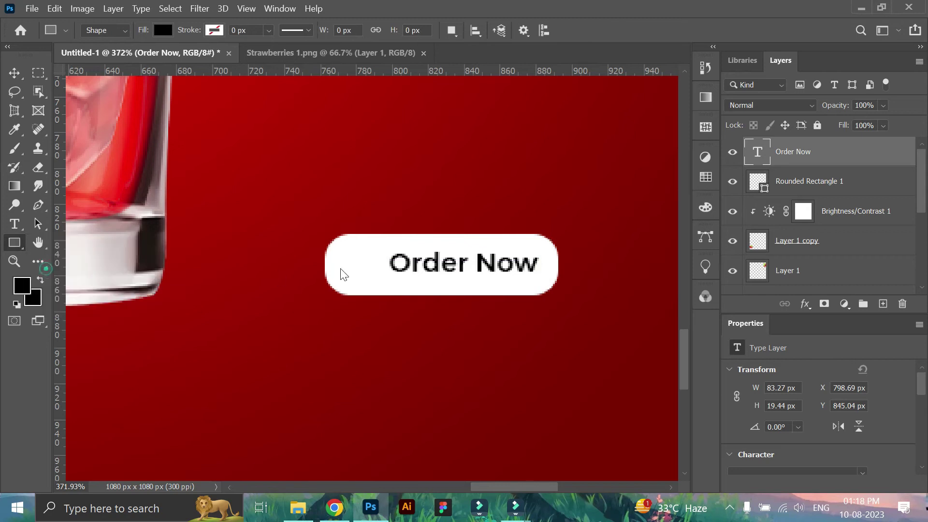
# Draw a small black circle at the button's left end and scale it to 19 px
pyautogui.moveTo(365, 272); pyautogui.dragTo(372, 283)
pyautogui.press('v')
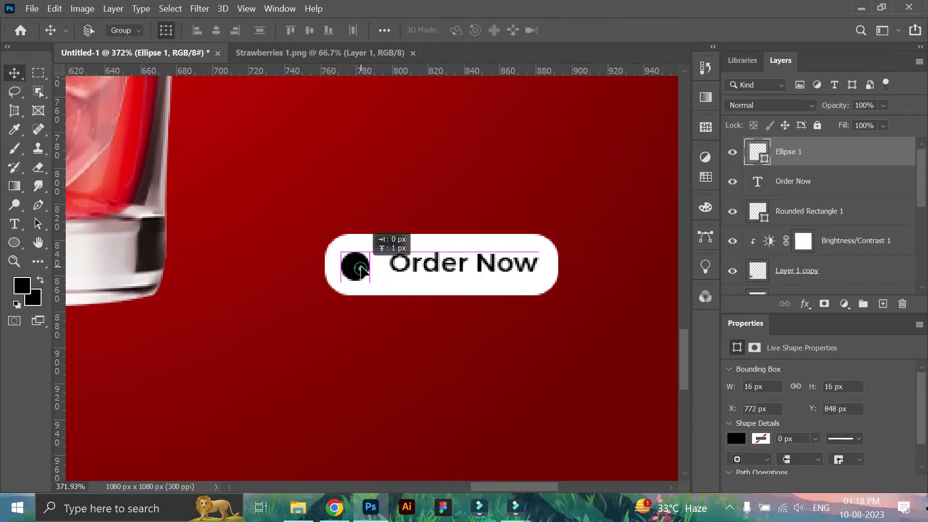
pyautogui.hotkey('ctrl', 't')
pyautogui.moveTo(370, 278)
pyautogui.mouseDown()
pyautogui.moveTo(376, 284)
pyautogui.moveTo(369, 269)
pyautogui.mouseUp()
pyautogui.press('Return')
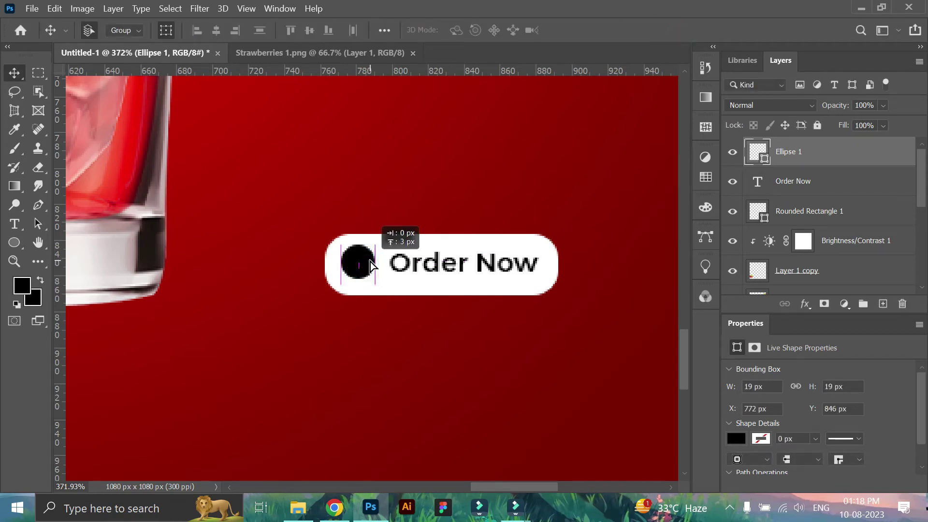
# Drag Triangle 1 from the assets folder onto the button and centre it in the circle
pyautogui.click(299, 508)
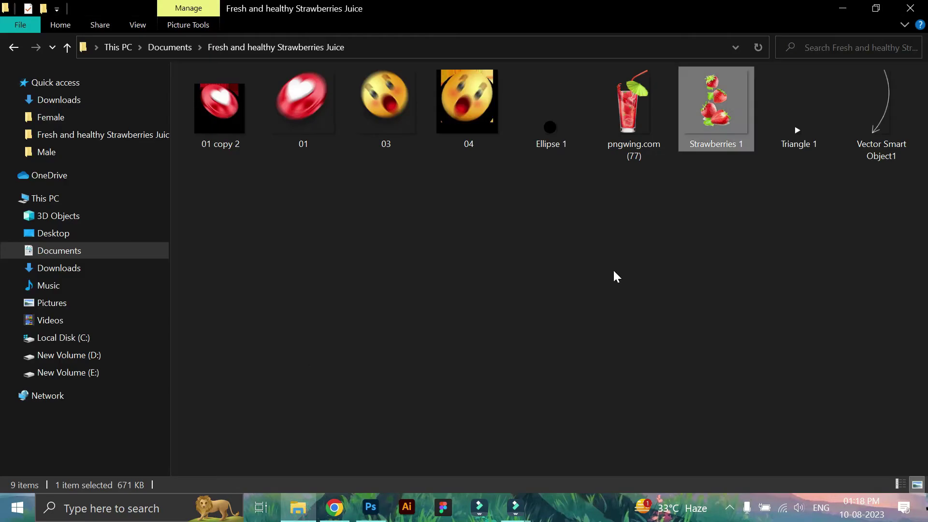
pyautogui.moveTo(797, 112)
pyautogui.mouseDown()
pyautogui.moveTo(396, 302)
pyautogui.moveTo(346, 248)
pyautogui.moveTo(366, 271)
pyautogui.mouseUp()
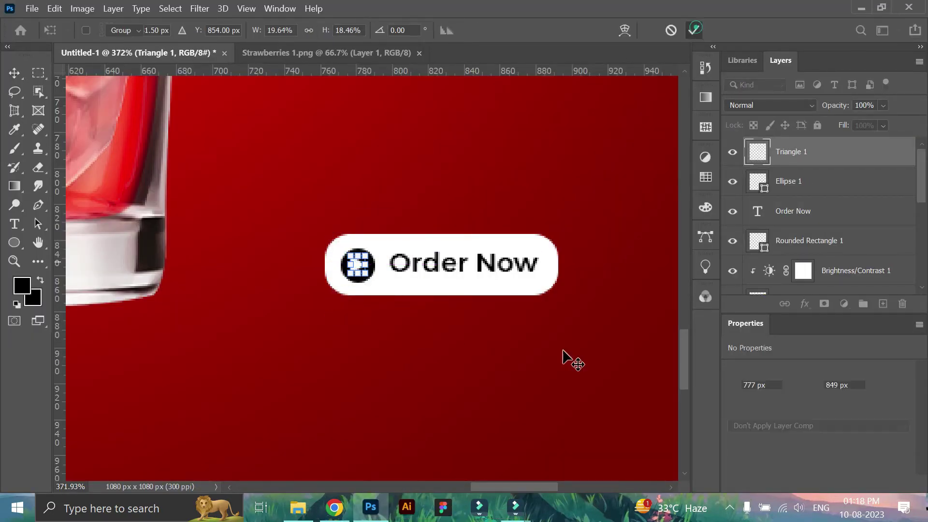
pyautogui.press('Return')
pyautogui.scroll(5, 389, 276)
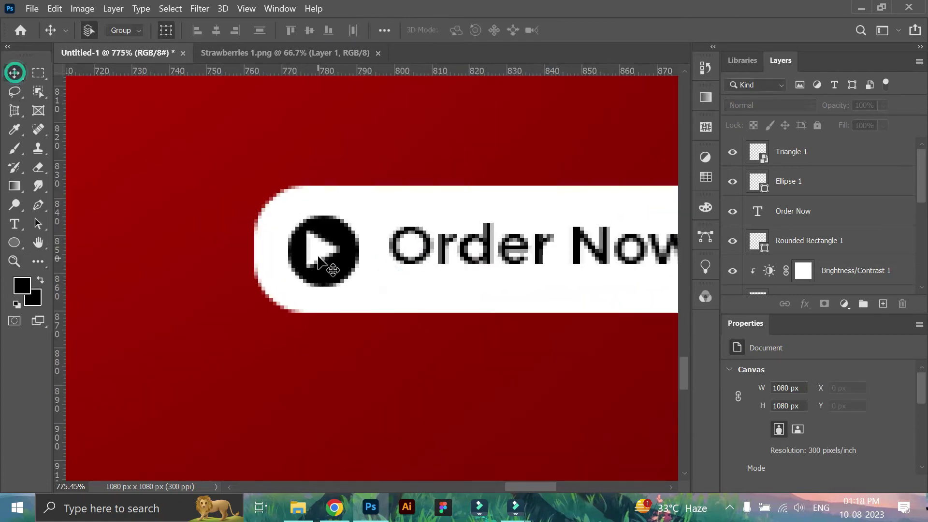
pyautogui.moveTo(319, 257); pyautogui.dragTo(330, 254)
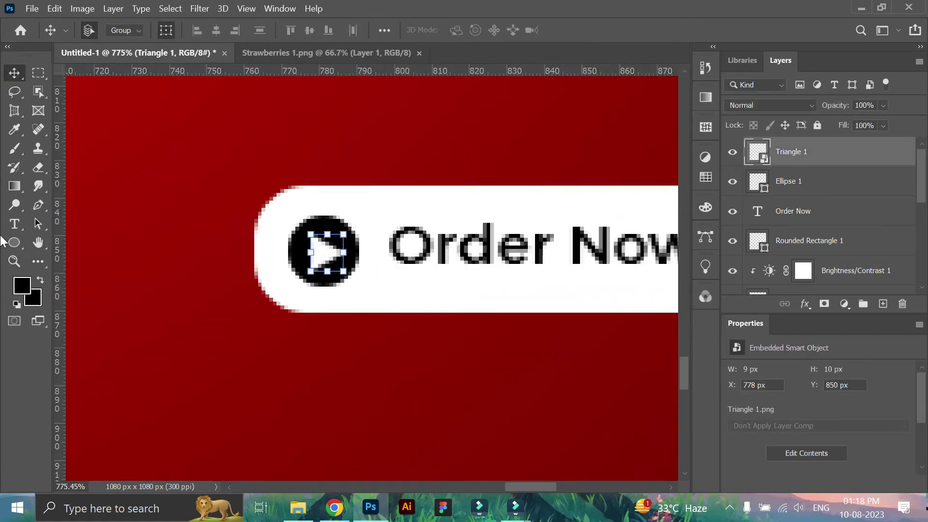
# Nudge the triangle down one pixel, then zoom out to view the button
pyautogui.click(14, 261)
pyautogui.scroll(2, 338, 310)
pyautogui.press('v')
pyautogui.moveTo(319, 228); pyautogui.dragTo(321, 232)
pyautogui.click(14, 261)
pyautogui.scroll(-5, 459, 331)
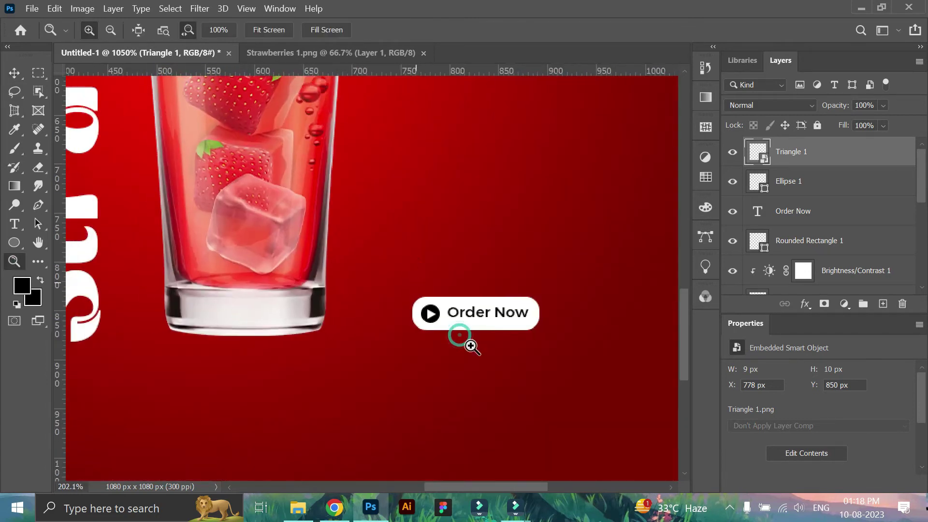
pyautogui.scroll(-3, 502, 383)
pyautogui.scroll(-1, 381, 381)
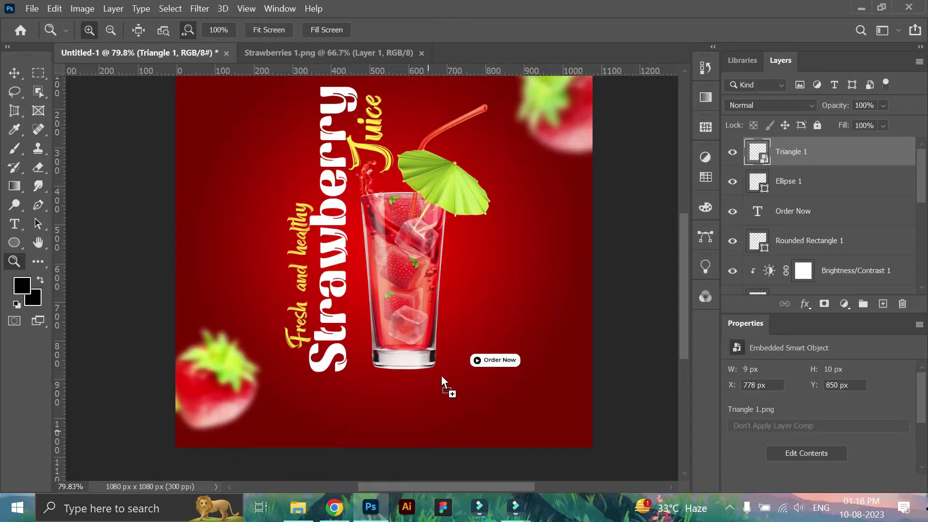
# Place the Vector Smart Object1 arrow, resize it and position it beside the glass
pyautogui.moveTo(881, 104); pyautogui.dragTo(442, 376)
pyautogui.moveTo(473, 467)
pyautogui.mouseDown()
pyautogui.moveTo(289, 245)
pyautogui.moveTo(310, 96)
pyautogui.moveTo(434, 271)
pyautogui.moveTo(505, 304)
pyautogui.moveTo(531, 232)
pyautogui.mouseUp()
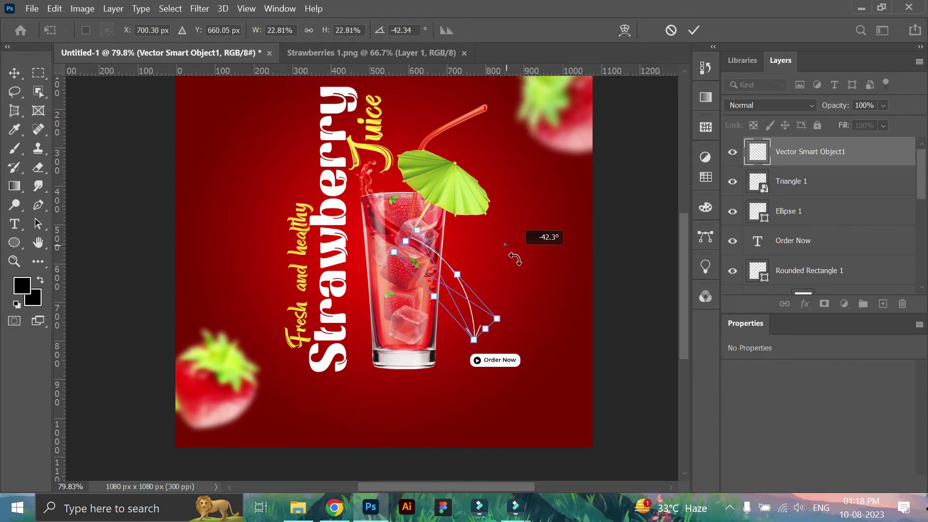
pyautogui.moveTo(513, 271); pyautogui.dragTo(488, 256)
pyautogui.moveTo(451, 310); pyautogui.dragTo(487, 323)
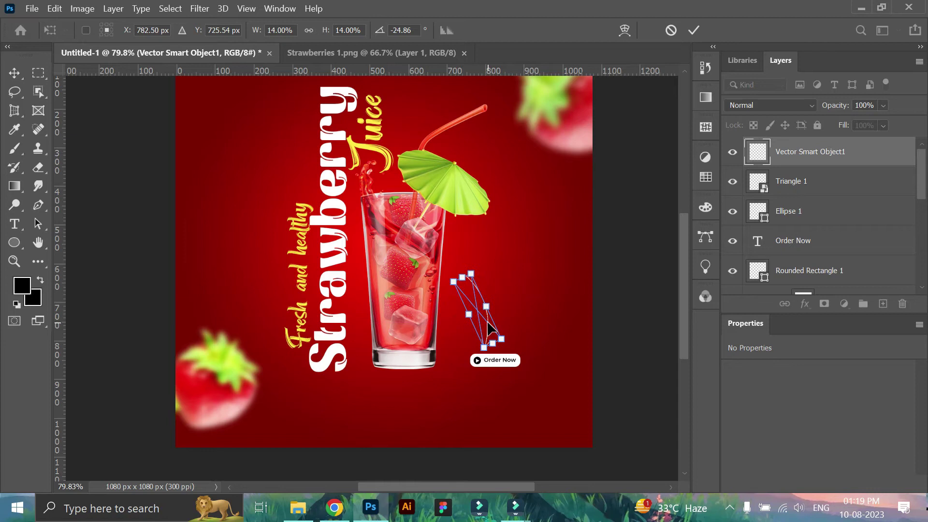
pyautogui.moveTo(454, 280); pyautogui.dragTo(447, 276)
pyautogui.moveTo(511, 289); pyautogui.dragTo(500, 299)
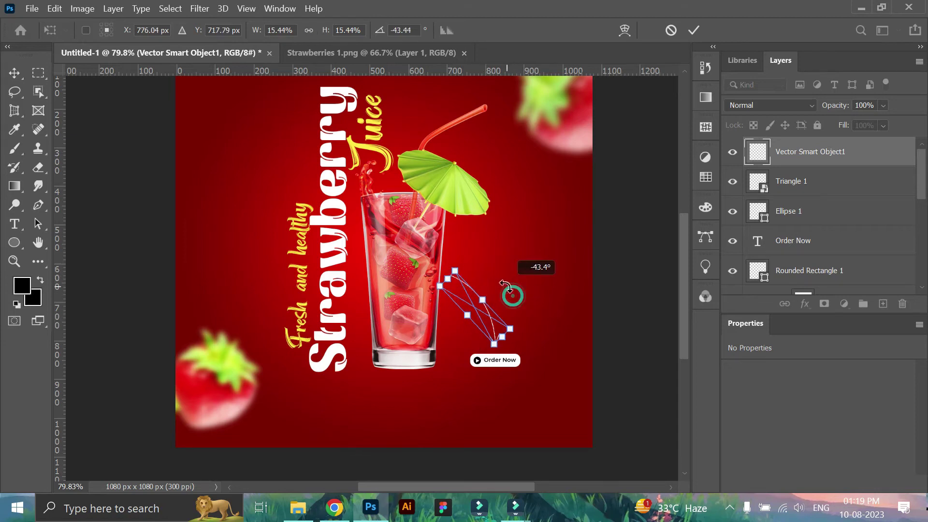
pyautogui.click(693, 30)
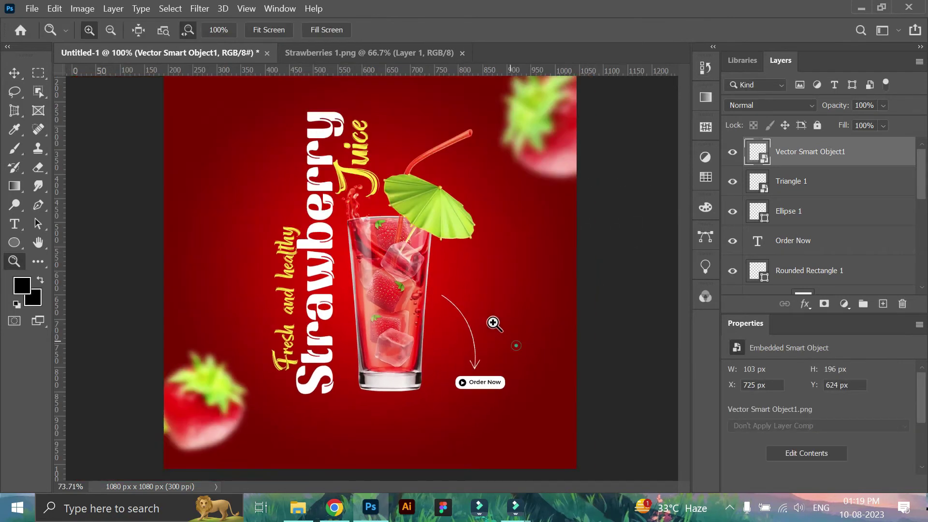
# Rotate the arrow about -34° so it sweeps down toward the Order Now button
pyautogui.scroll(-2, 514, 334)
pyautogui.hotkey('ctrl', 't')
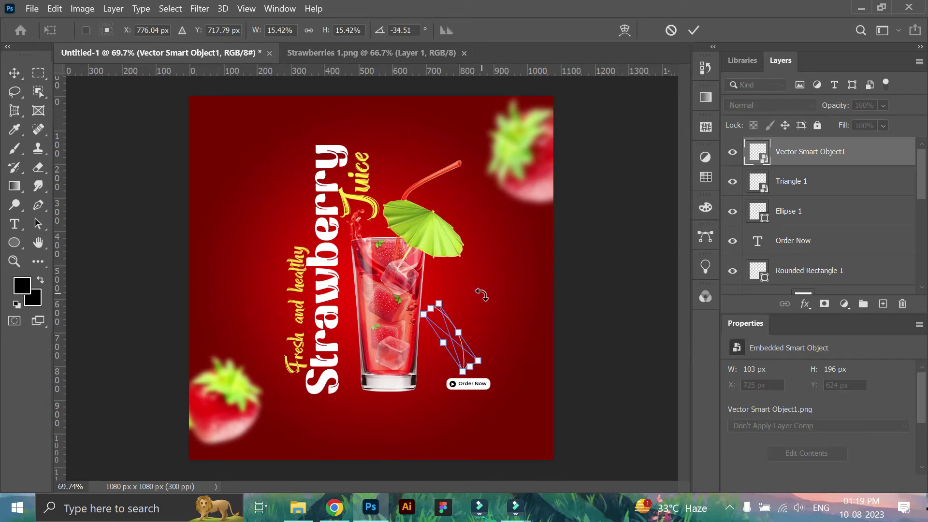
pyautogui.moveTo(467, 346); pyautogui.dragTo(471, 345)
pyautogui.click(694, 30)
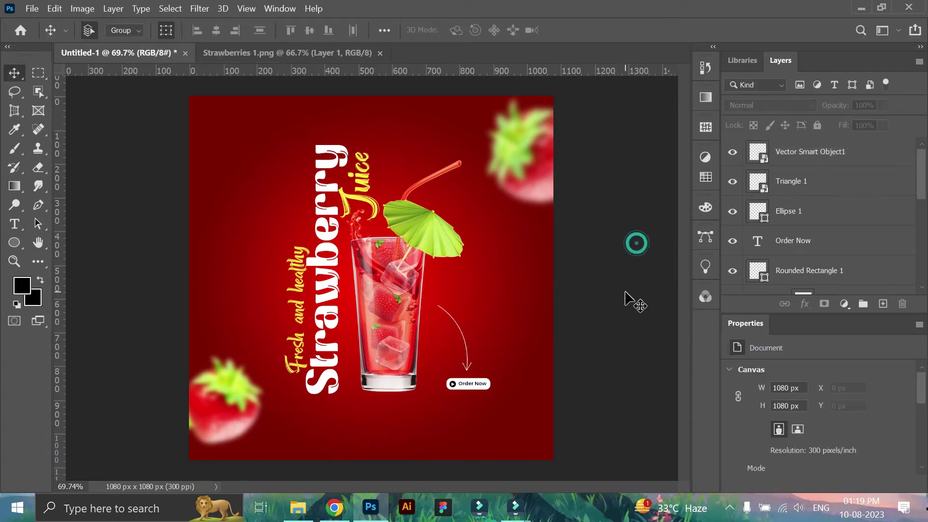
# Place the small heart candy image '01 copy 2' at the poster's upper left
pyautogui.click(299, 507)
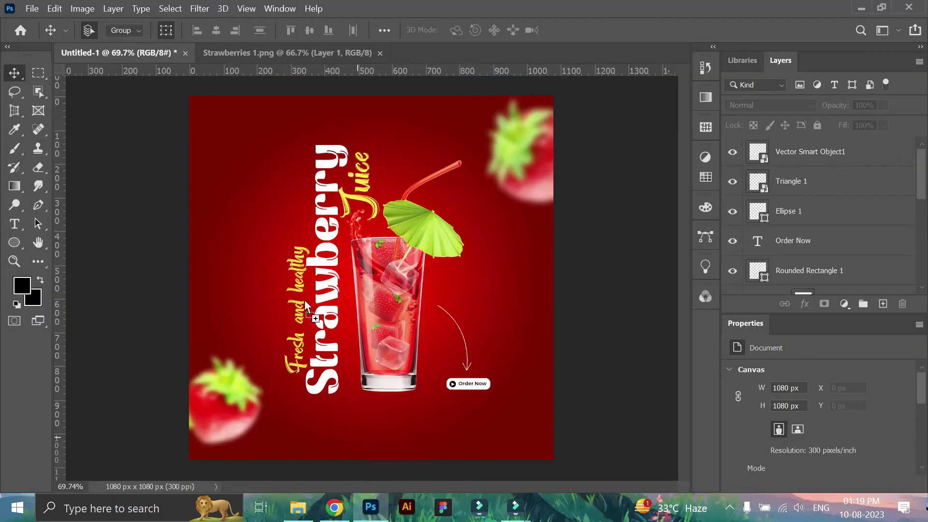
pyautogui.moveTo(382, 471)
pyautogui.mouseDown()
pyautogui.moveTo(424, 354)
pyautogui.moveTo(341, 248)
pyautogui.moveTo(268, 199)
pyautogui.moveTo(283, 209)
pyautogui.mouseUp()
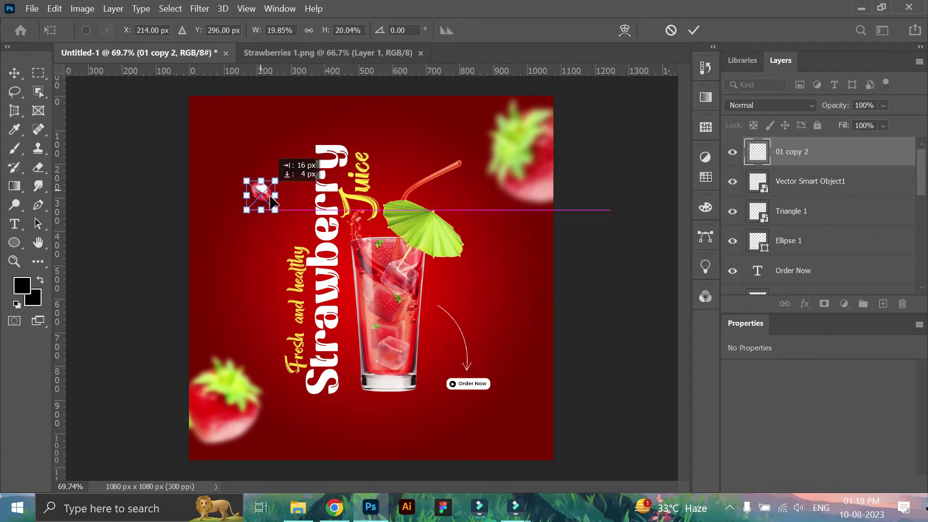
pyautogui.click(693, 30)
# Place the '01' heart candy, scale it down and position it right of the glass
pyautogui.click(298, 507)
pyautogui.moveTo(316, 140)
pyautogui.mouseDown()
pyautogui.moveTo(455, 386)
pyautogui.moveTo(367, 294)
pyautogui.mouseUp()
pyautogui.moveTo(322, 220); pyautogui.dragTo(512, 322)
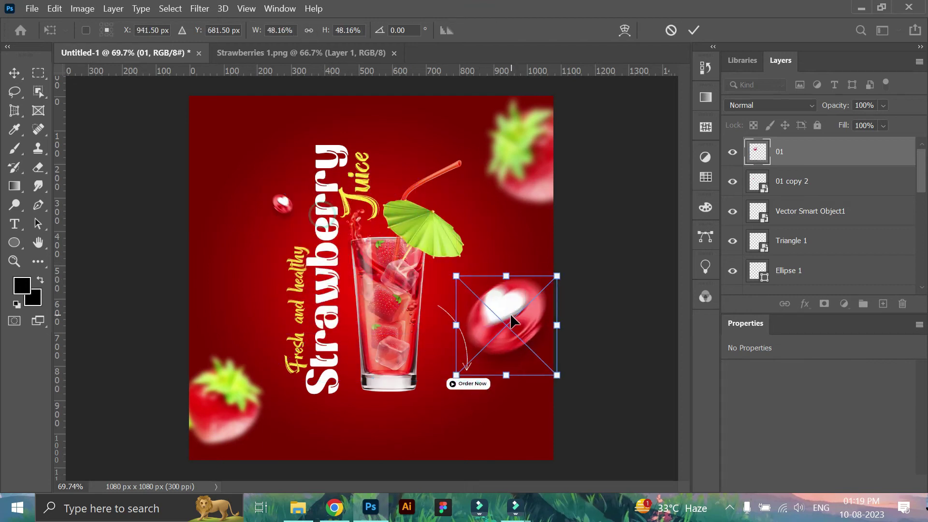
pyautogui.moveTo(554, 373); pyautogui.dragTo(492, 311)
pyautogui.press('Return')
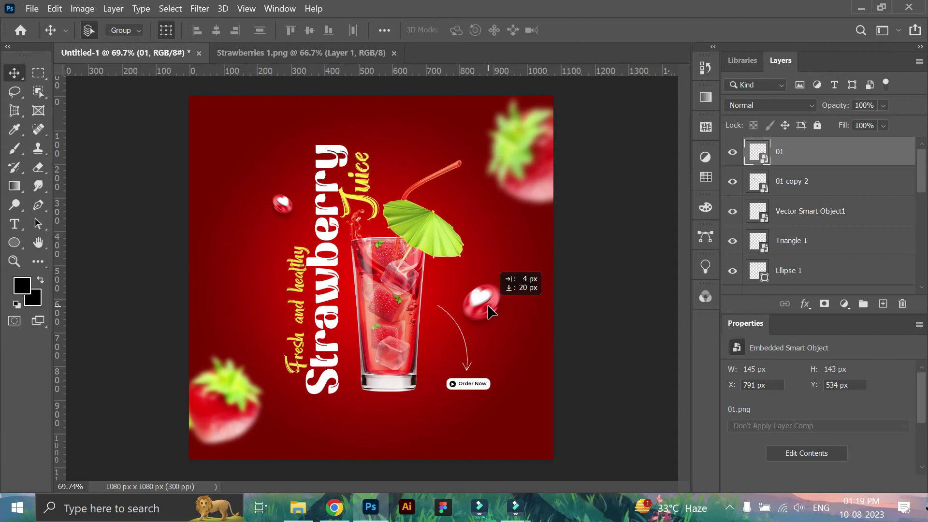
pyautogui.click(578, 304)
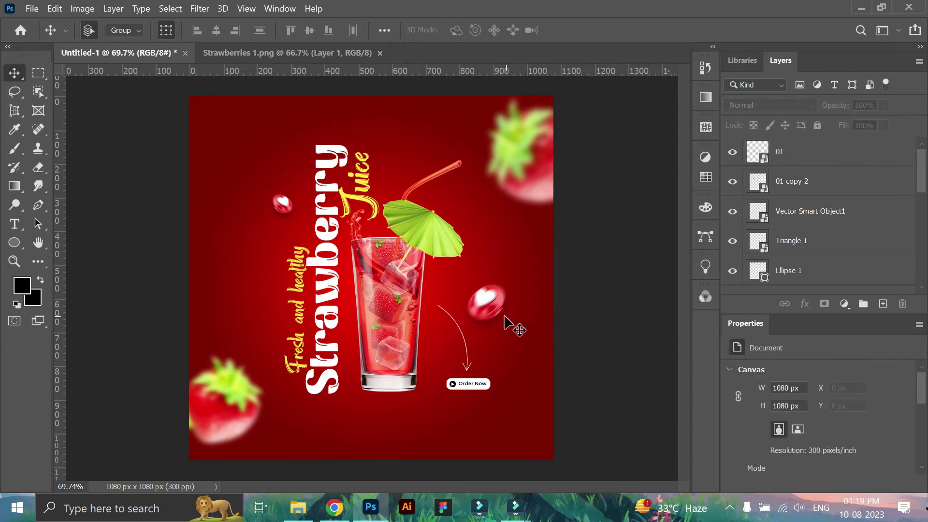
# Place the 03 surprised-face emoji, shrink it and set it beside the straw's top
pyautogui.click(298, 508)
pyautogui.moveTo(357, 92); pyautogui.dragTo(303, 338)
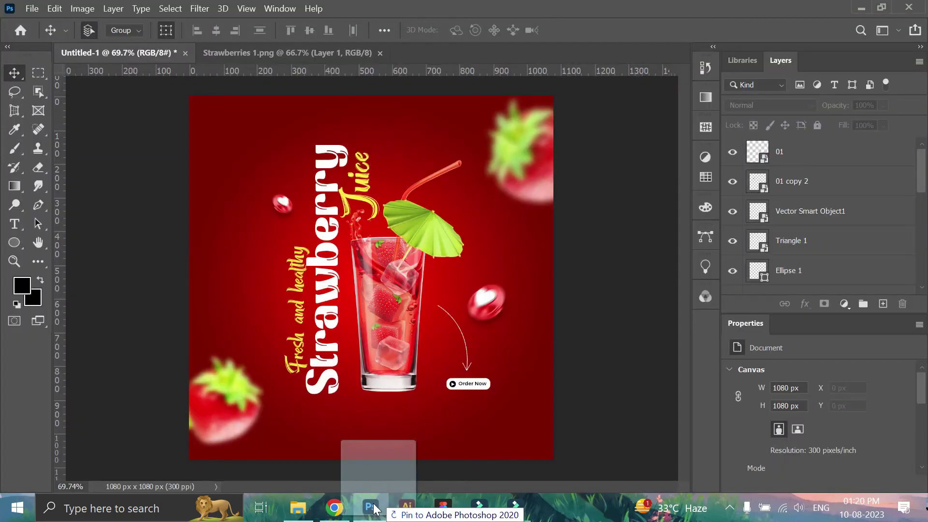
pyautogui.moveTo(461, 372); pyautogui.dragTo(358, 265)
pyautogui.moveTo(326, 222)
pyautogui.mouseDown()
pyautogui.moveTo(481, 235)
pyautogui.moveTo(494, 223)
pyautogui.mouseUp()
pyautogui.moveTo(527, 264)
pyautogui.mouseDown()
pyautogui.moveTo(500, 237)
pyautogui.moveTo(502, 213)
pyautogui.mouseUp()
pyautogui.click(693, 30)
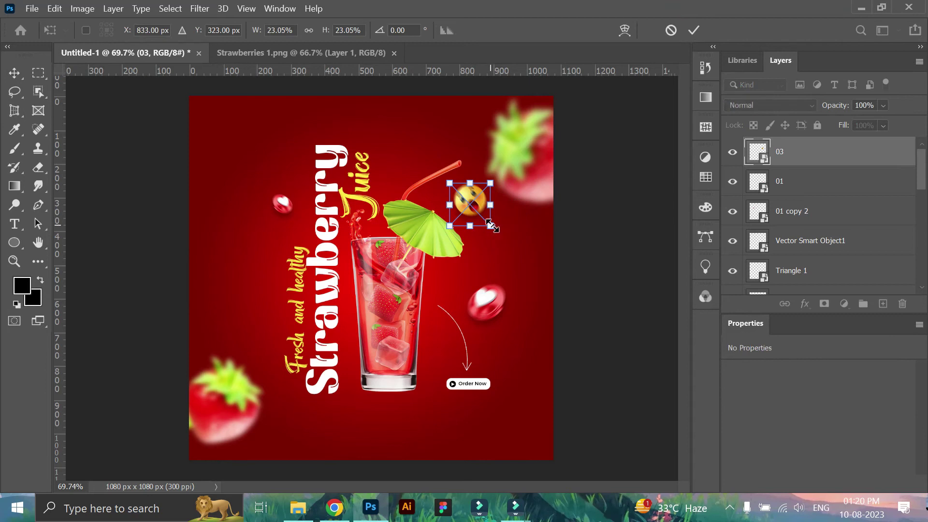
pyautogui.click(502, 213)
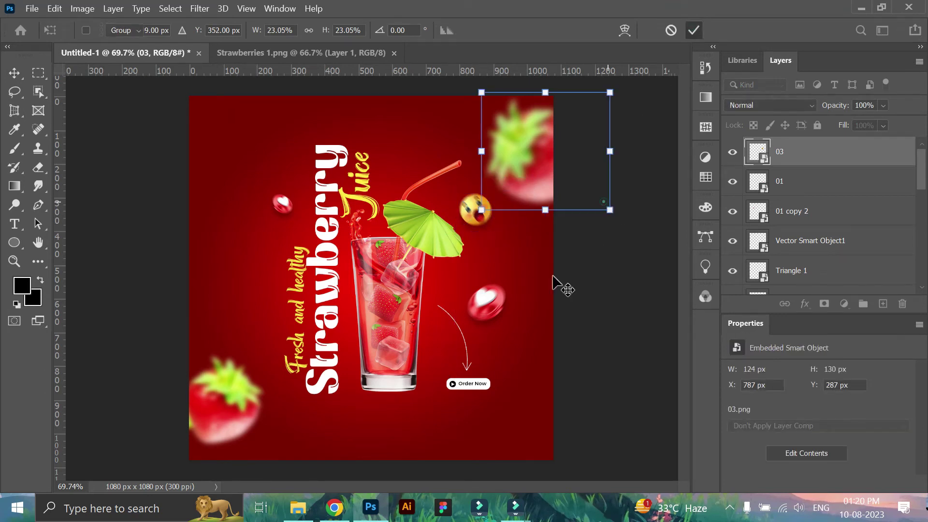
# Place the 04 emoji, scale it down and position it left of the lettering
pyautogui.hotkey('alt', 'Tab')
pyautogui.moveTo(466, 94); pyautogui.dragTo(323, 426)
pyautogui.moveTo(476, 389)
pyautogui.mouseDown()
pyautogui.moveTo(309, 208)
pyautogui.moveTo(284, 320)
pyautogui.mouseUp()
pyautogui.click(587, 246)
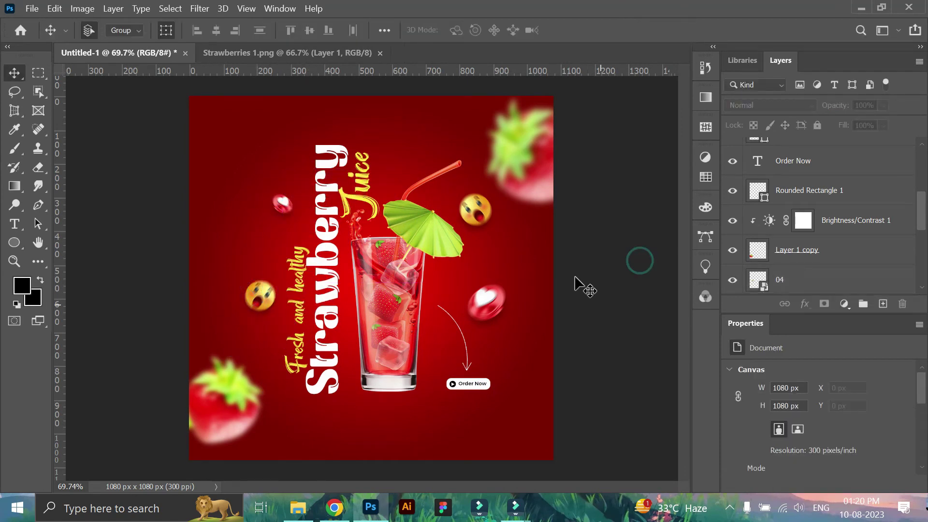
pyautogui.hotkey('alt', 'Tab')
# Zoom in and move Layer 2 beneath the pngwing.com (77) glass layer
pyautogui.click(382, 512)
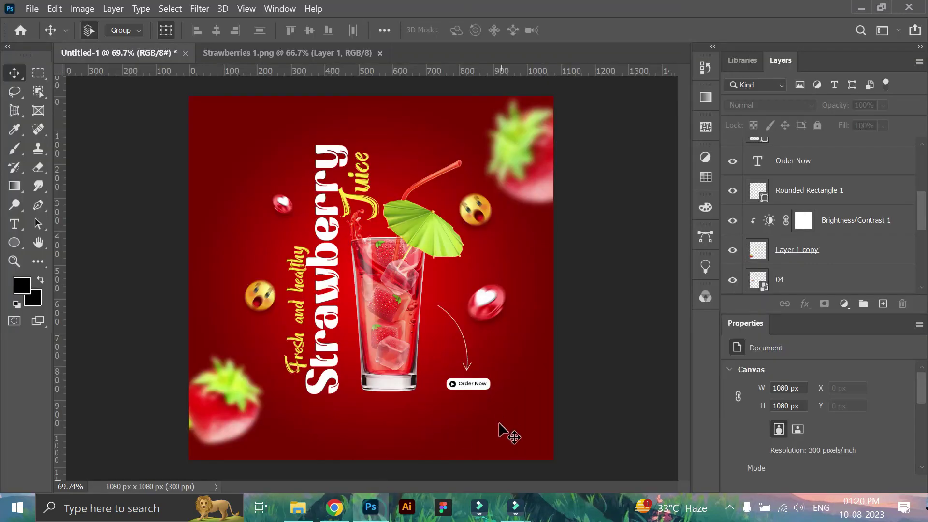
pyautogui.click(14, 261)
pyautogui.moveTo(497, 411); pyautogui.dragTo(538, 445)
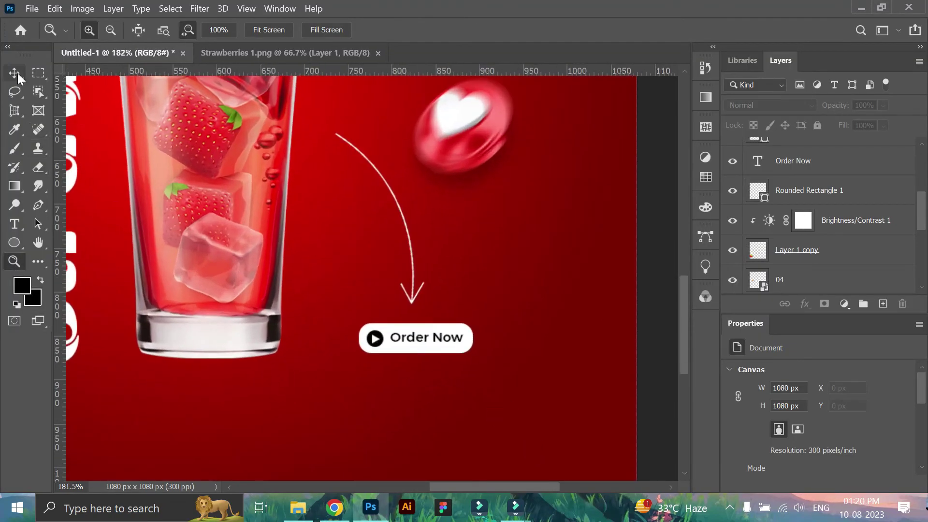
pyautogui.press('v')
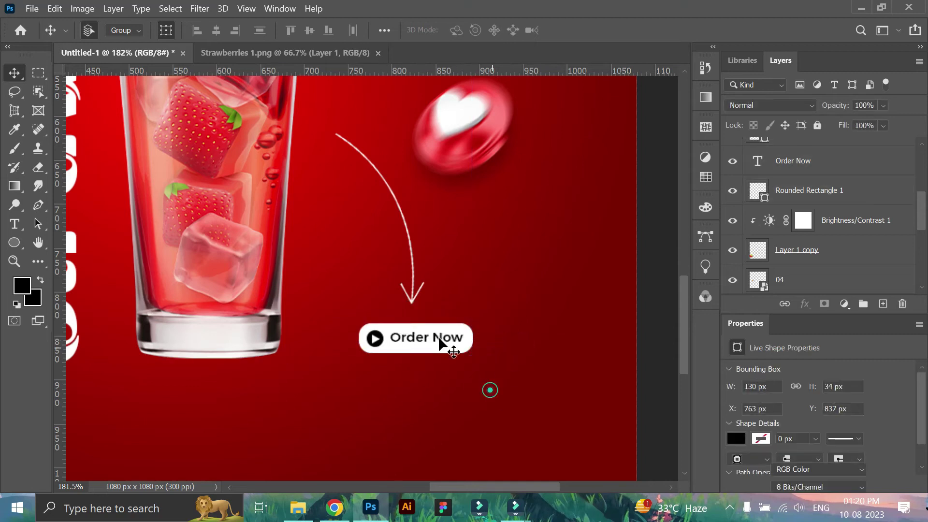
pyautogui.click(236, 316)
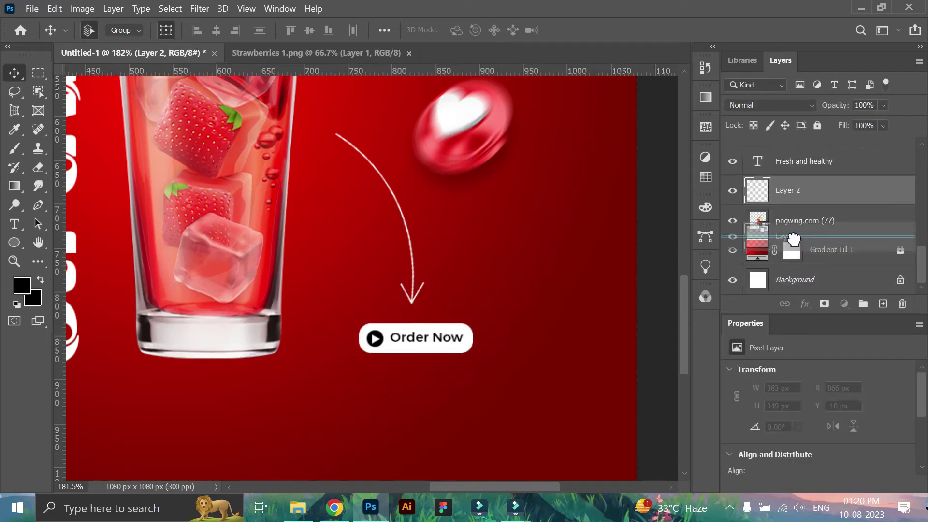
pyautogui.moveTo(798, 212); pyautogui.dragTo(798, 239)
# Brush a soft black 424×47 px shadow under the glass base
pyautogui.press('b')
pyautogui.click(205, 354)
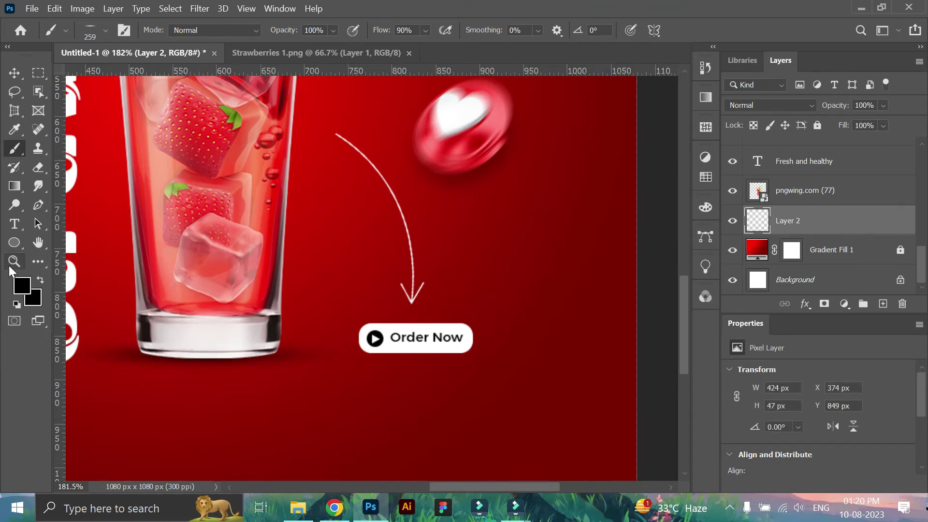
pyautogui.click(14, 264)
pyautogui.moveTo(450, 426); pyautogui.dragTo(413, 338)
pyautogui.click(15, 74)
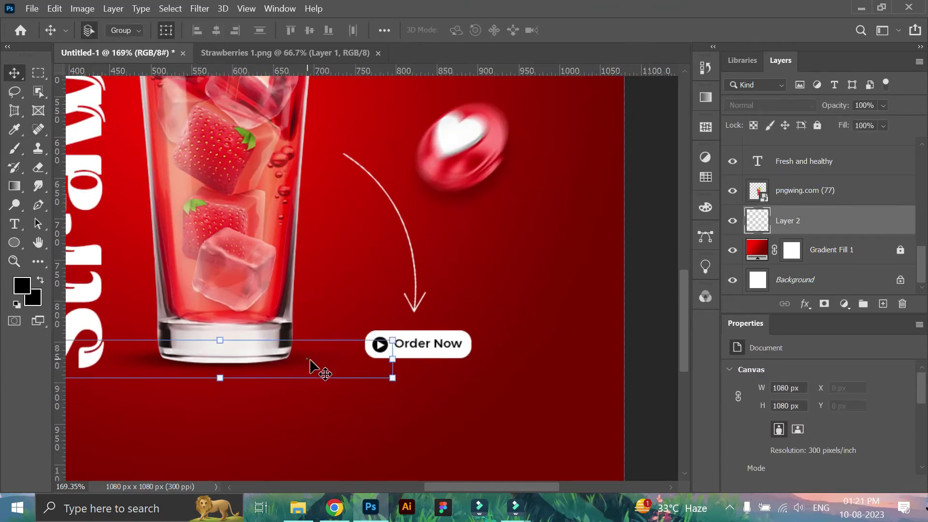
# Select all the Order Now button layers and scale the whole button up
pyautogui.moveTo(543, 330); pyautogui.dragTo(382, 355)
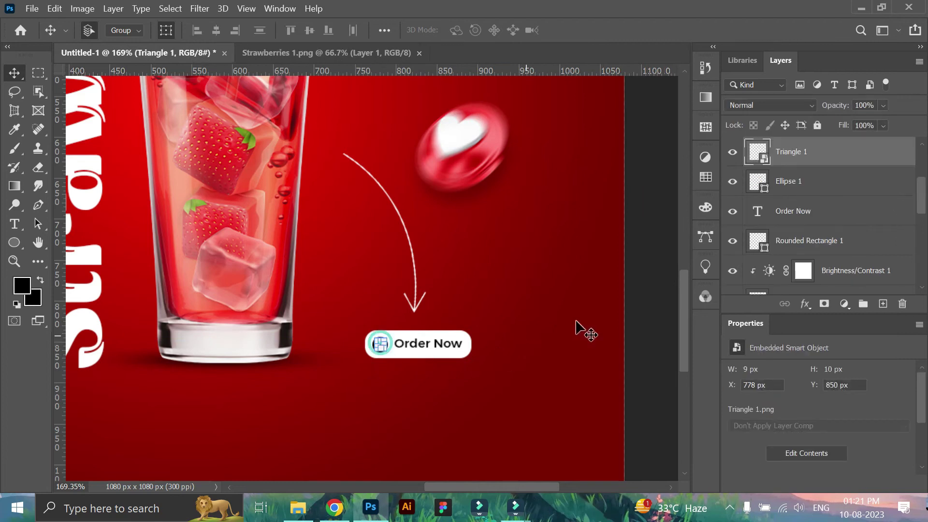
pyautogui.keyDown('shift'); pyautogui.click(785, 181); pyautogui.keyUp('shift')
pyautogui.keyDown('shift'); pyautogui.click(808, 211); pyautogui.keyUp('shift')
pyautogui.keyDown('shift'); pyautogui.click(814, 237); pyautogui.keyUp('shift')
pyautogui.hotkey('ctrl', 't')
pyautogui.moveTo(472, 357)
pyautogui.mouseDown()
pyautogui.moveTo(483, 361)
pyautogui.moveTo(438, 350)
pyautogui.moveTo(419, 357)
pyautogui.mouseUp()
pyautogui.click(682, 30)
# Resize the button's rounded rectangle, nudge it down, and realign the Order Now text inside
pyautogui.keyDown('ctrl'); pyautogui.click(414, 357); pyautogui.keyUp('ctrl')
pyautogui.hotkey('ctrl', 't')
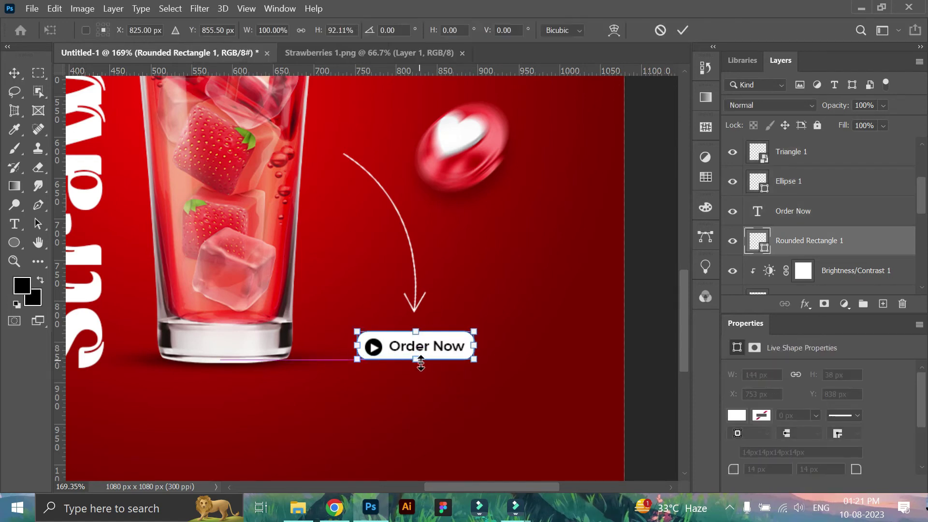
pyautogui.click(683, 30)
pyautogui.scroll(1, 424, 367)
pyautogui.scroll(3, 424, 367)
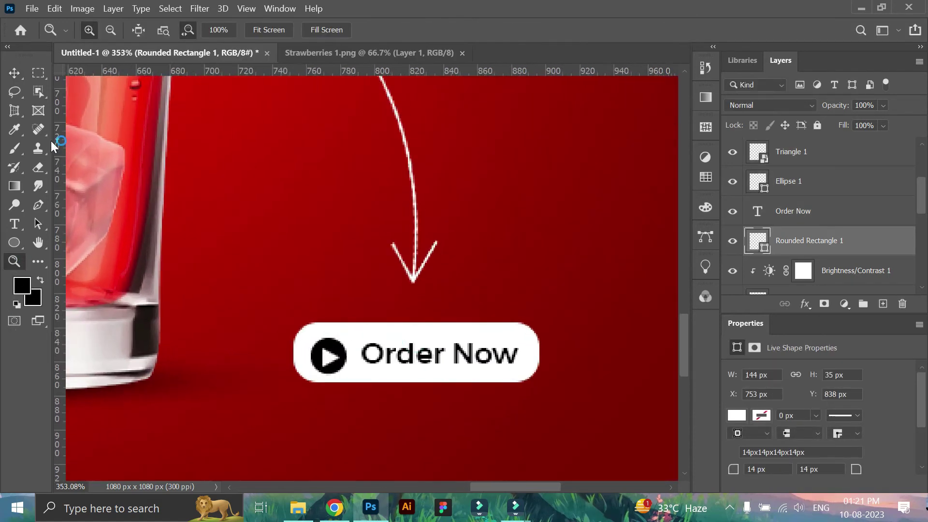
pyautogui.moveTo(456, 332)
pyautogui.mouseDown()
pyautogui.moveTo(443, 332)
pyautogui.moveTo(470, 368)
pyautogui.mouseUp()
pyautogui.keyDown('ctrl'); pyautogui.click(439, 362); pyautogui.keyUp('ctrl')
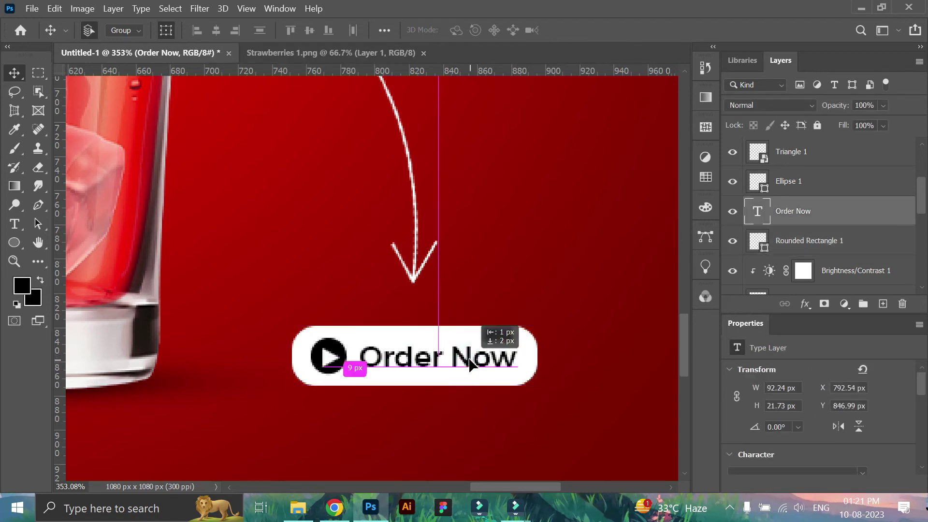
# Duplicate Brightness/Contrast 1 above Layer 1 and clip it to the lower-left strawberry
pyautogui.press('z')
pyautogui.scroll(-1, 460, 387)
pyautogui.scroll(-5, 472, 414)
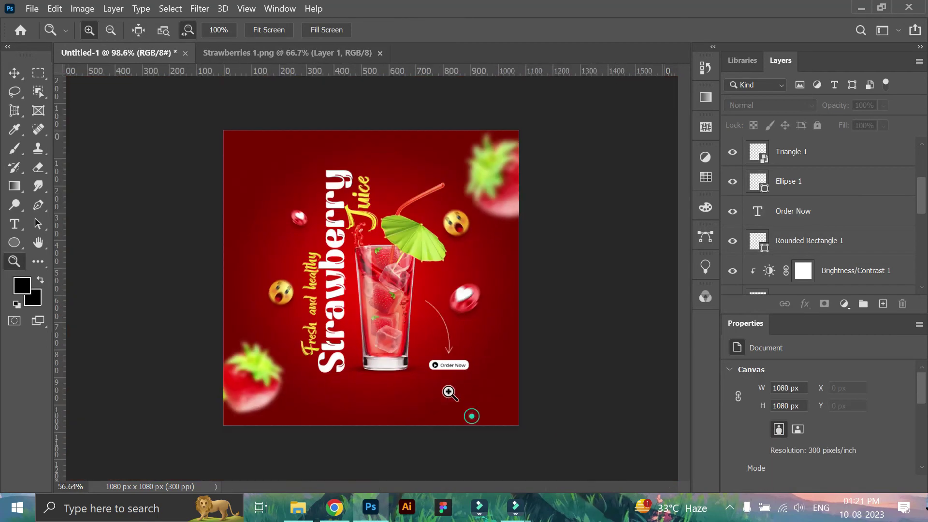
pyautogui.scroll(2, 465, 393)
pyautogui.scroll(1, 395, 367)
pyautogui.scroll(-2, 401, 360)
pyautogui.scroll(1, 401, 360)
pyautogui.press('v')
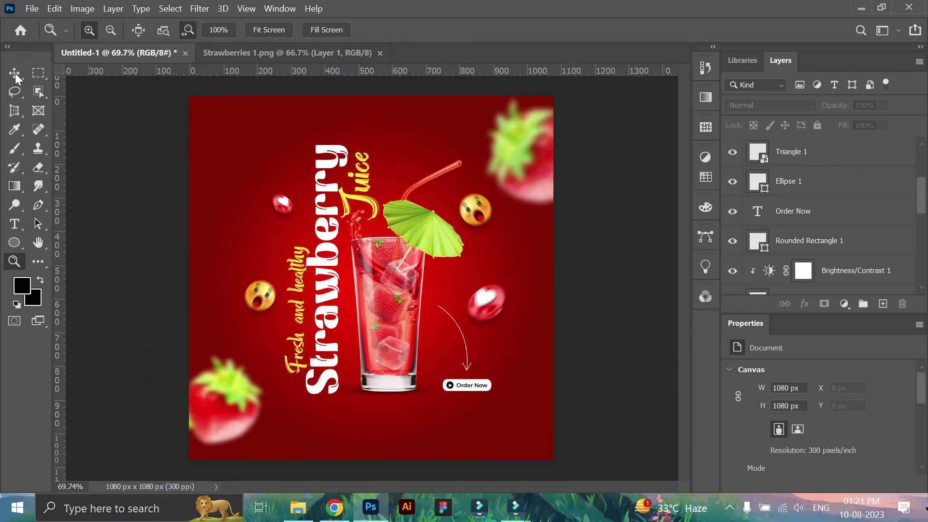
pyautogui.click(531, 184)
pyautogui.click(832, 193)
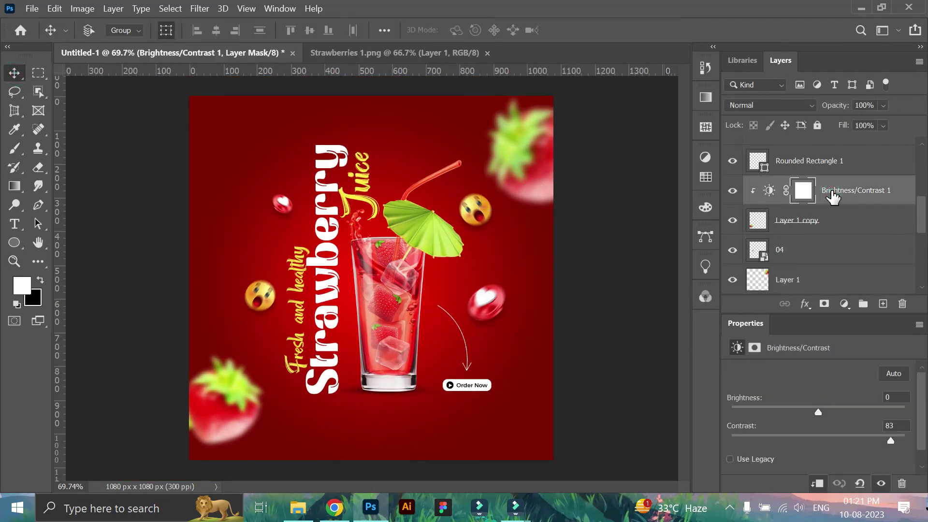
pyautogui.moveTo(832, 193); pyautogui.dragTo(833, 265)
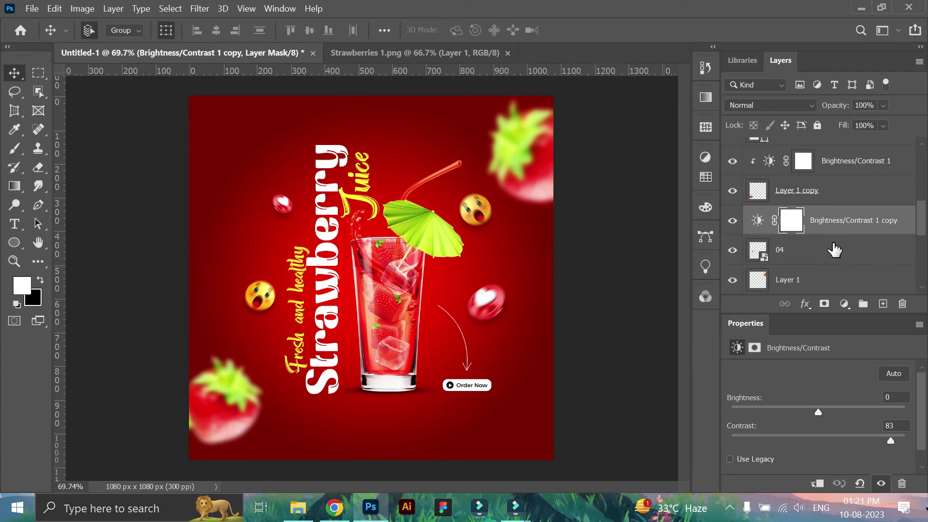
pyautogui.keyDown('alt'); pyautogui.click(746, 263); pyautogui.keyUp('alt')
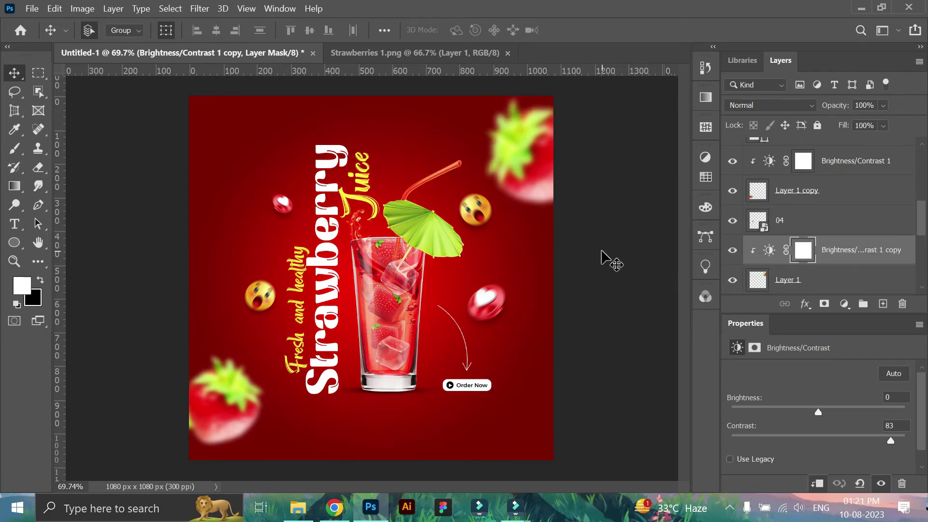
pyautogui.moveTo(209, 414); pyautogui.dragTo(207, 412)
pyautogui.click(631, 327)
# Drag the logo from the Go Ahead Keep Riding Banner folder into the top-left corner at 143×149 px
pyautogui.click(298, 507)
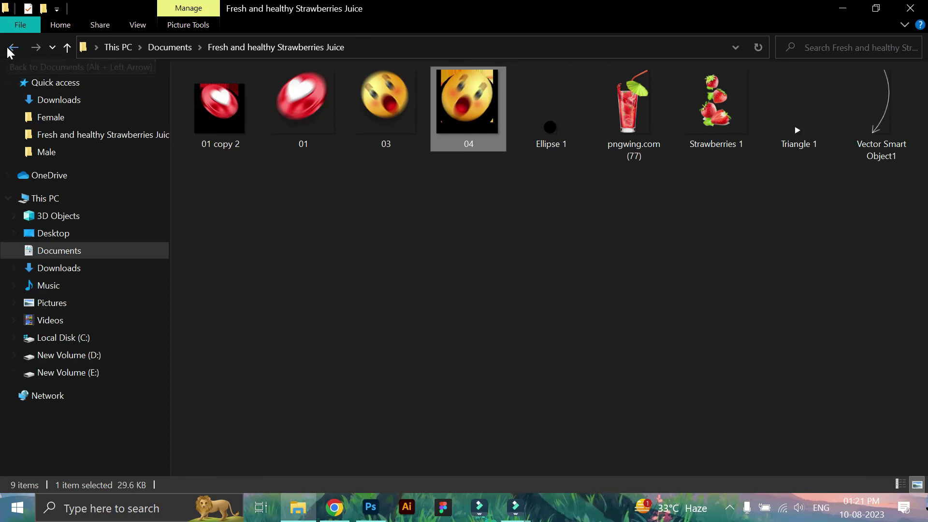
pyautogui.click(14, 46)
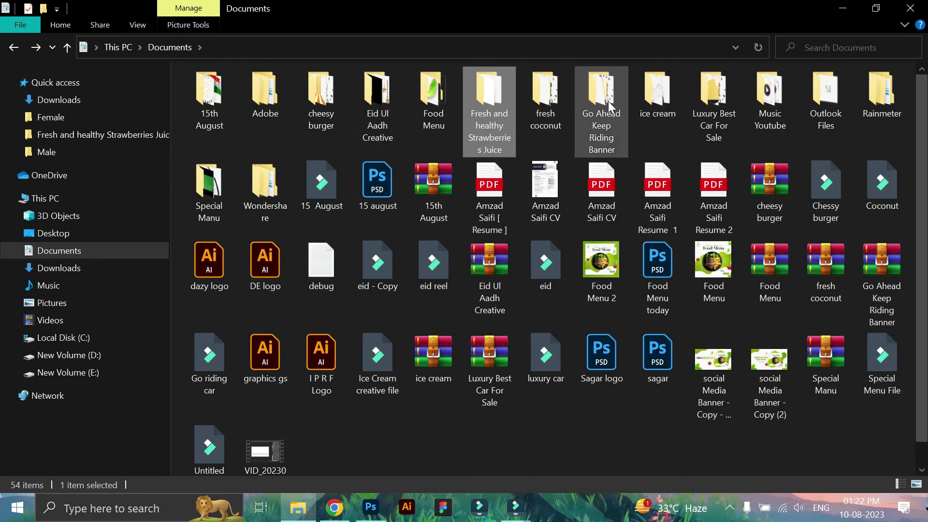
pyautogui.doubleClick(599, 99)
pyautogui.moveTo(246, 77)
pyautogui.mouseDown()
pyautogui.moveTo(372, 516)
pyautogui.moveTo(371, 277)
pyautogui.mouseUp()
pyautogui.moveTo(547, 459); pyautogui.dragTo(231, 138)
# Commit the logo placement and give it a white Color Overlay layer style
pyautogui.click(693, 30)
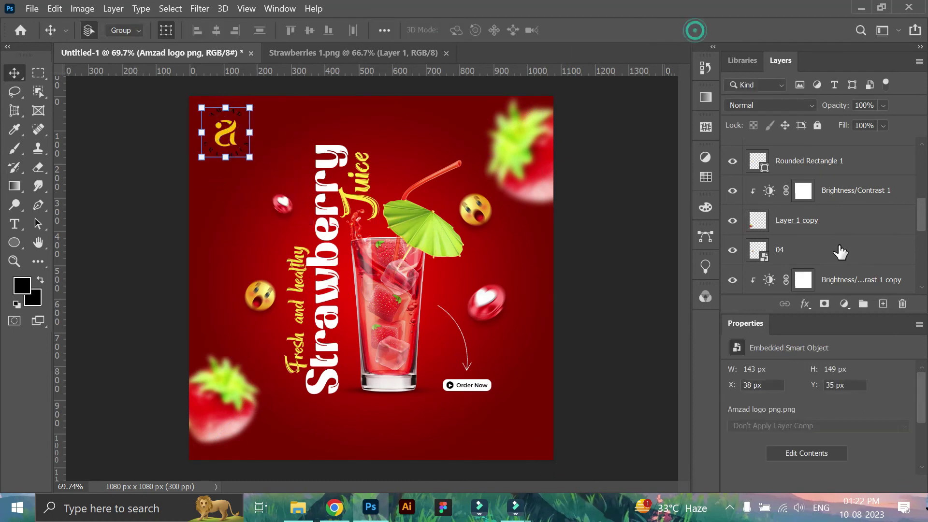
pyautogui.click(804, 303)
pyautogui.click(824, 344)
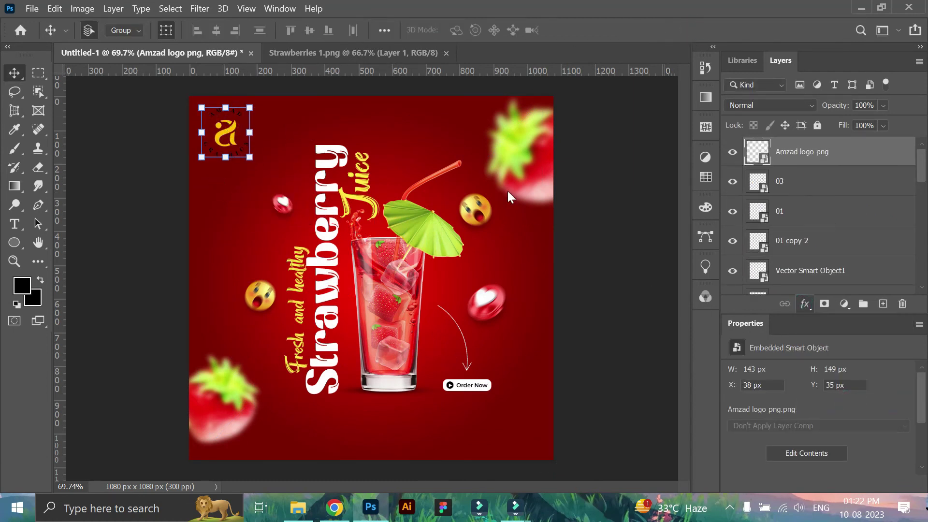
pyautogui.click(865, 170)
# Add guides along the logo's top and left edges, then fit the poster on screen
pyautogui.click(14, 260)
pyautogui.click(225, 131)
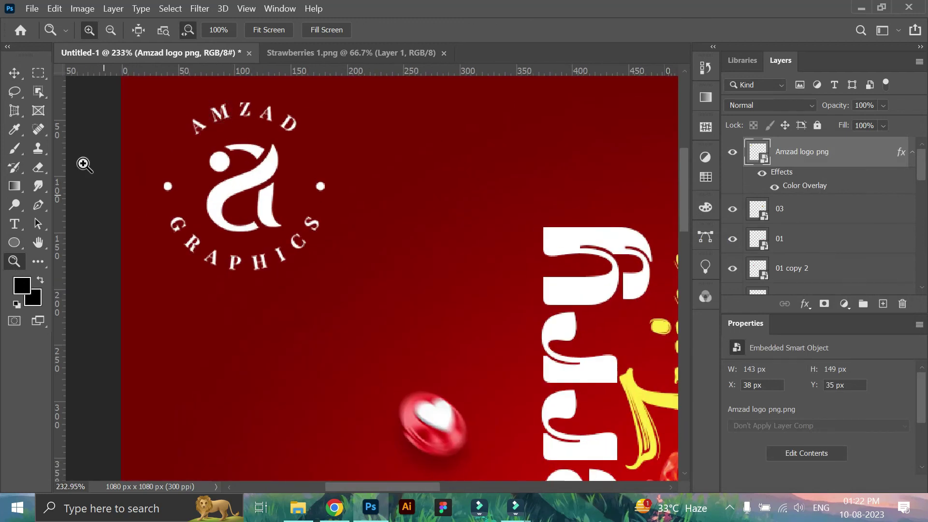
pyautogui.scroll(3, 83, 164)
pyautogui.click(14, 73)
pyautogui.moveTo(287, 156); pyautogui.dragTo(288, 171)
pyautogui.moveTo(150, 275); pyautogui.dragTo(165, 275)
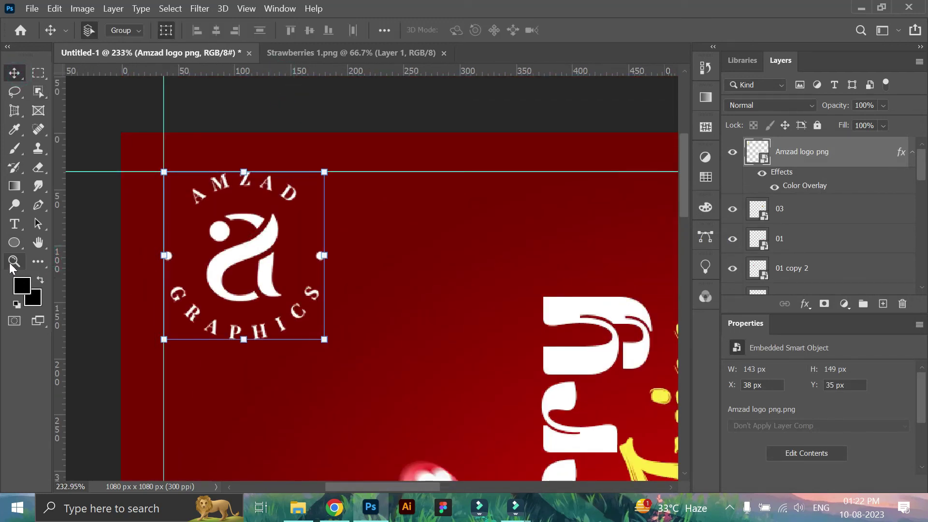
pyautogui.click(14, 260)
pyautogui.hotkey('ctrl', '0')
pyautogui.click(14, 72)
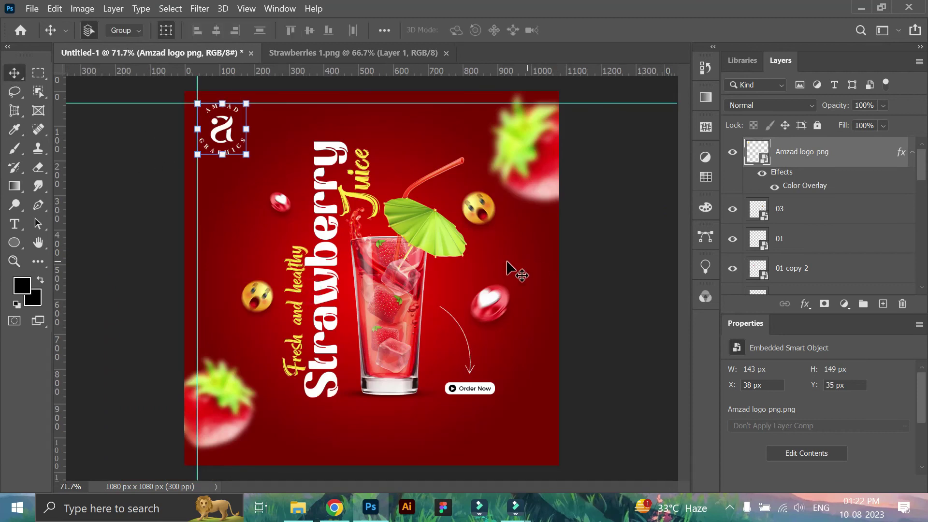
pyautogui.click(574, 252)
# Select the glass, text and emoji layers and shift them slightly left
pyautogui.moveTo(278, 142); pyautogui.dragTo(471, 368)
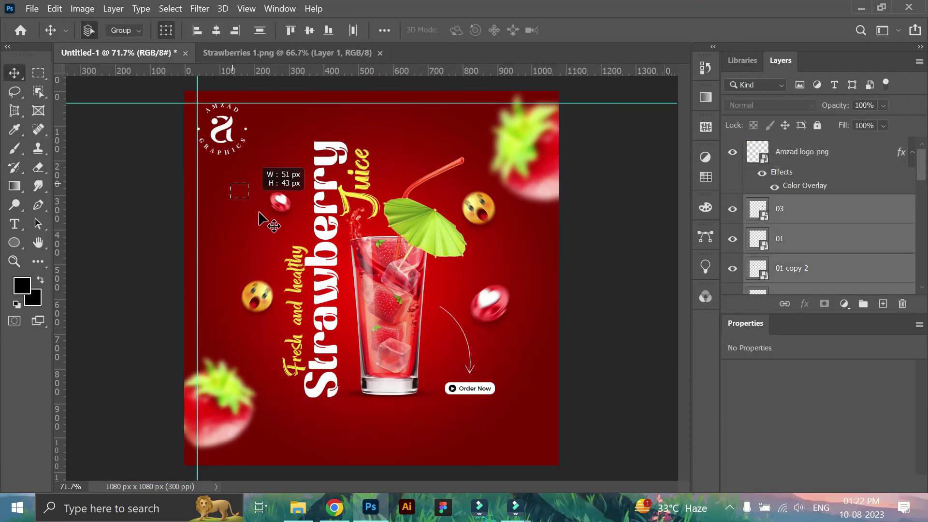
pyautogui.moveTo(232, 183); pyautogui.dragTo(502, 399)
pyautogui.moveTo(488, 319); pyautogui.dragTo(481, 316)
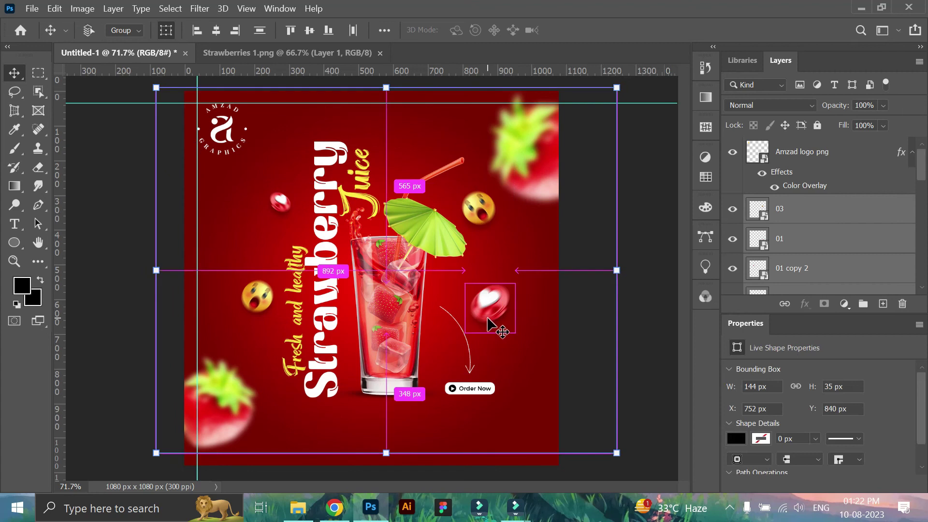
pyautogui.click(572, 327)
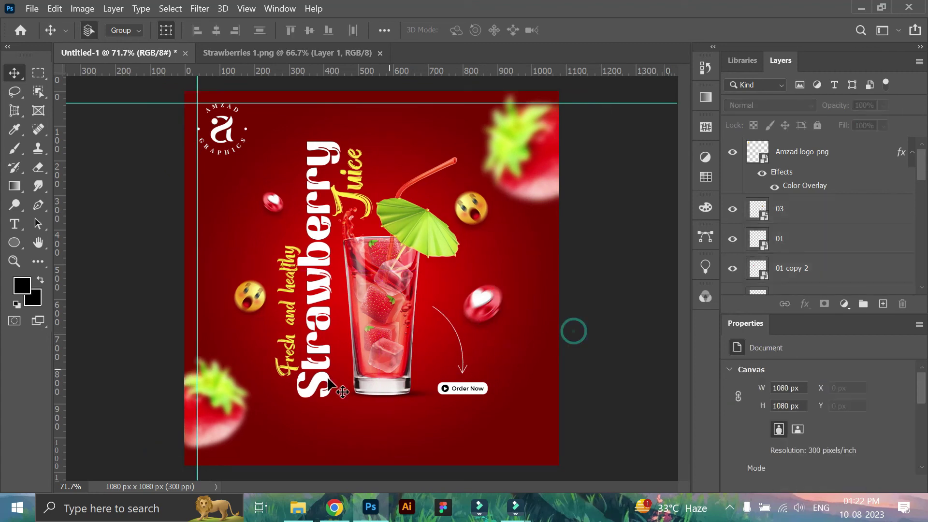
pyautogui.moveTo(235, 414); pyautogui.dragTo(239, 415)
pyautogui.click(591, 321)
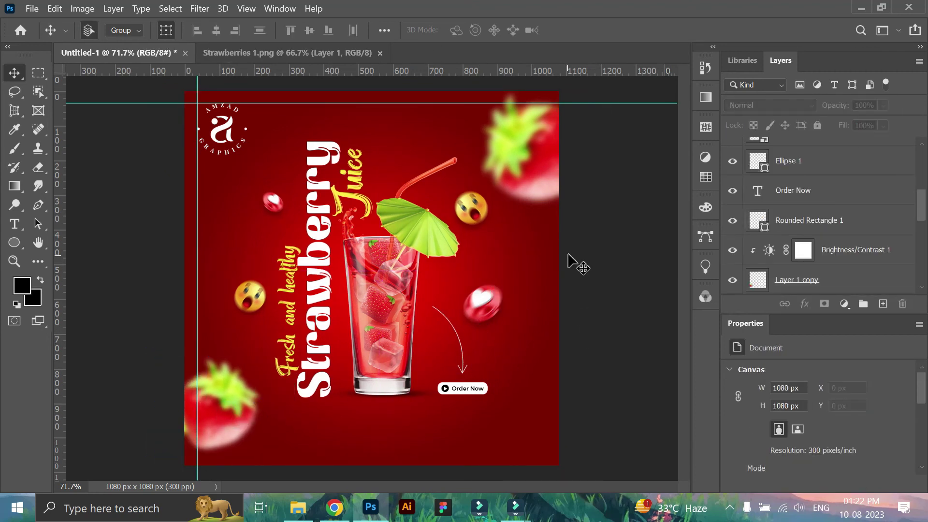
pyautogui.moveTo(298, 255); pyautogui.dragTo(517, 345)
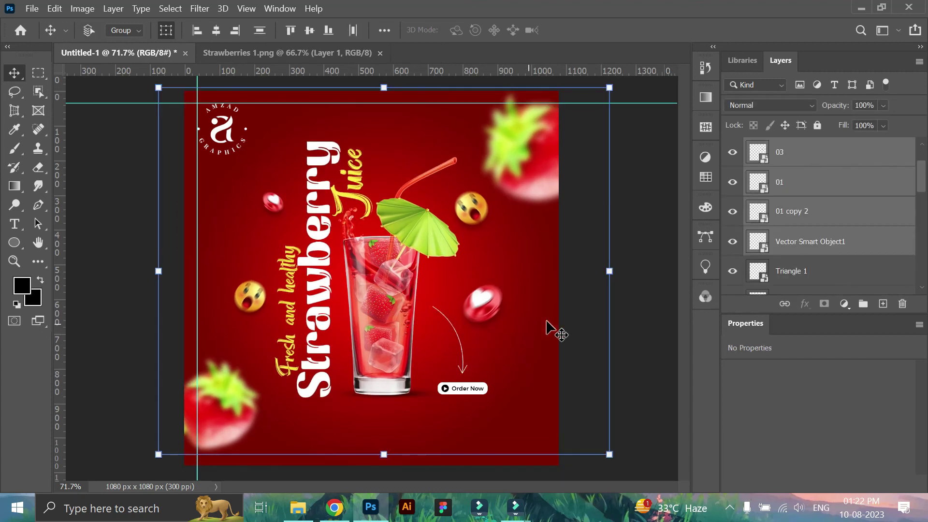
pyautogui.click(666, 289)
# Lock both blurred strawberry layers, then move the glass and text group down
pyautogui.scroll(-5, 834, 244)
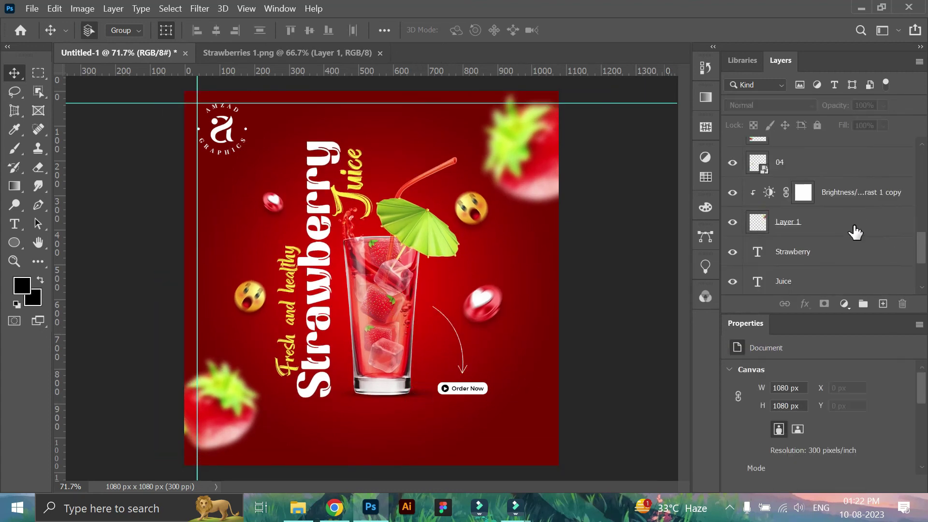
pyautogui.scroll(-3, 855, 232)
pyautogui.moveTo(155, 193); pyautogui.dragTo(373, 265)
pyautogui.click(644, 333)
pyautogui.click(232, 414)
pyautogui.scroll(2, 820, 213)
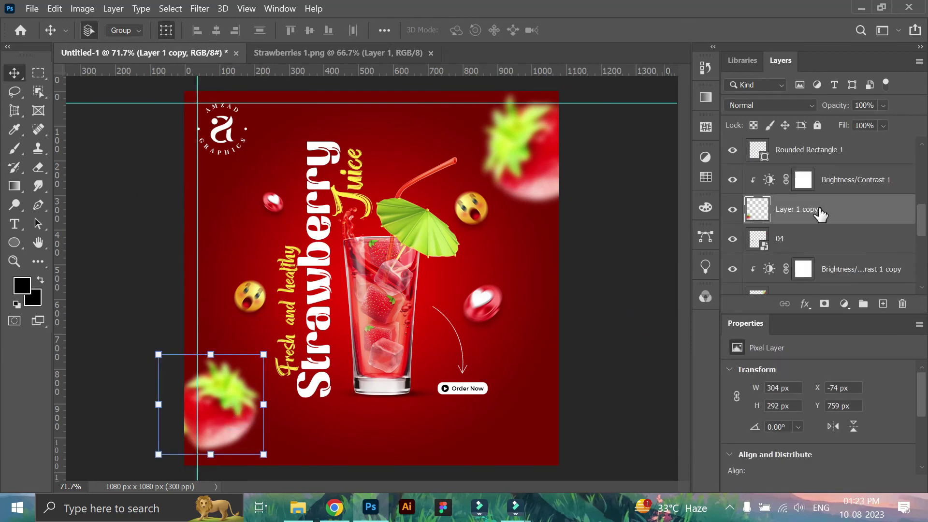
pyautogui.click(859, 184)
pyautogui.scroll(-2, 849, 251)
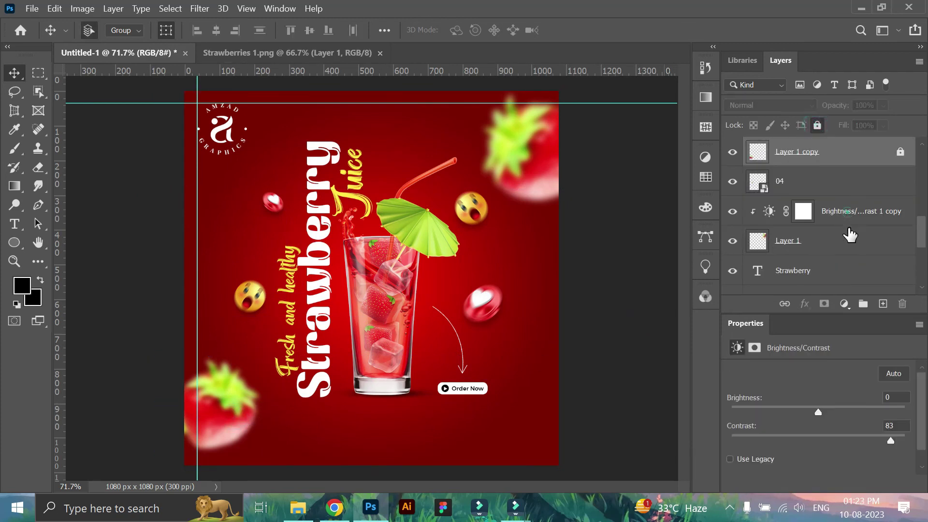
pyautogui.click(847, 239)
pyautogui.click(817, 125)
pyautogui.moveTo(245, 180); pyautogui.dragTo(534, 408)
pyautogui.moveTo(373, 275); pyautogui.dragTo(373, 300)
# Scale the glass, lettering, emoji and button group to about 107% and nudge it into place
pyautogui.hotkey('ctrl', 't')
pyautogui.moveTo(368, 166); pyautogui.dragTo(368, 149)
pyautogui.click(682, 30)
pyautogui.click(391, 324)
pyautogui.moveTo(392, 323); pyautogui.dragTo(391, 322)
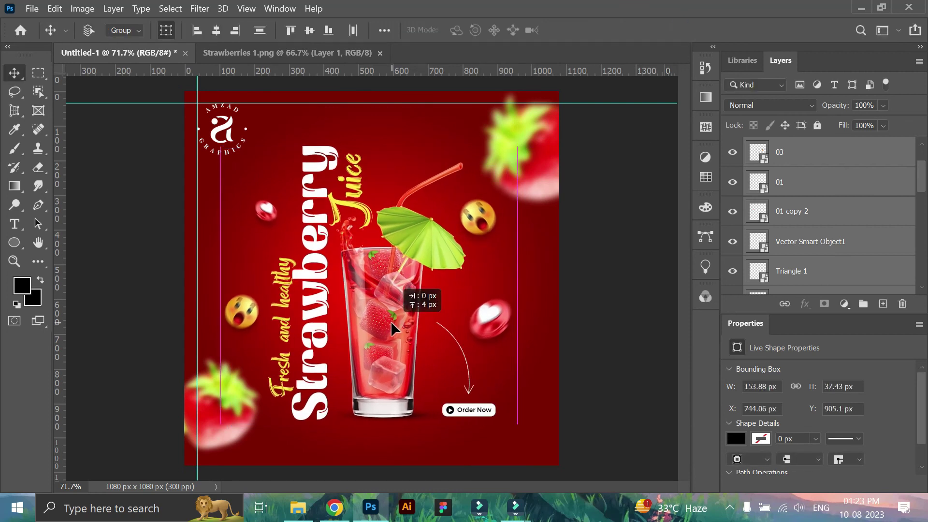
pyautogui.moveTo(392, 323); pyautogui.dragTo(396, 324)
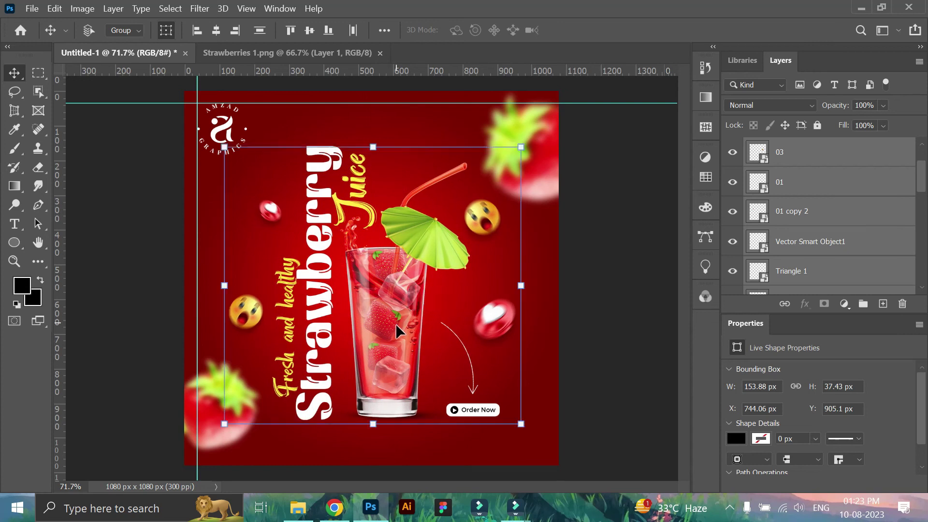
pyautogui.click(597, 312)
pyautogui.press('z')
pyautogui.moveTo(499, 296); pyautogui.dragTo(536, 317)
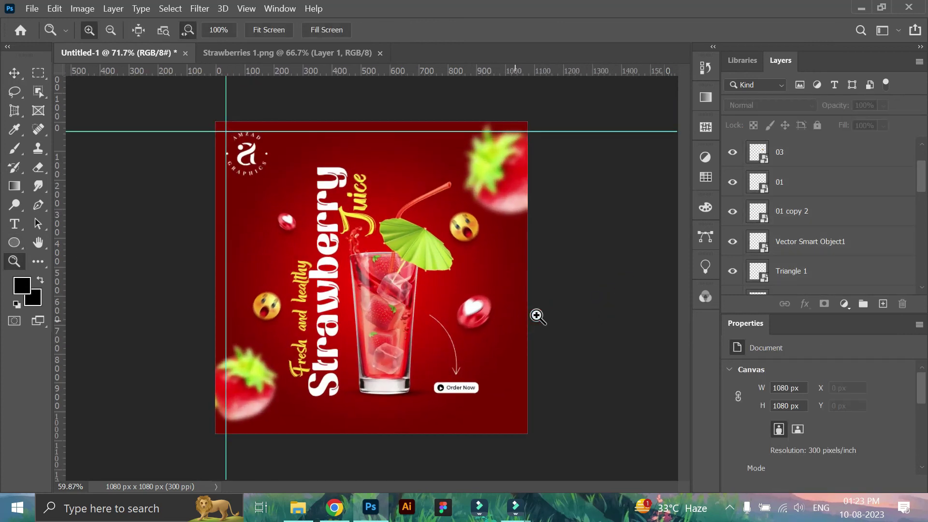
pyautogui.click(14, 73)
pyautogui.press('z')
pyautogui.moveTo(440, 399); pyautogui.dragTo(497, 465)
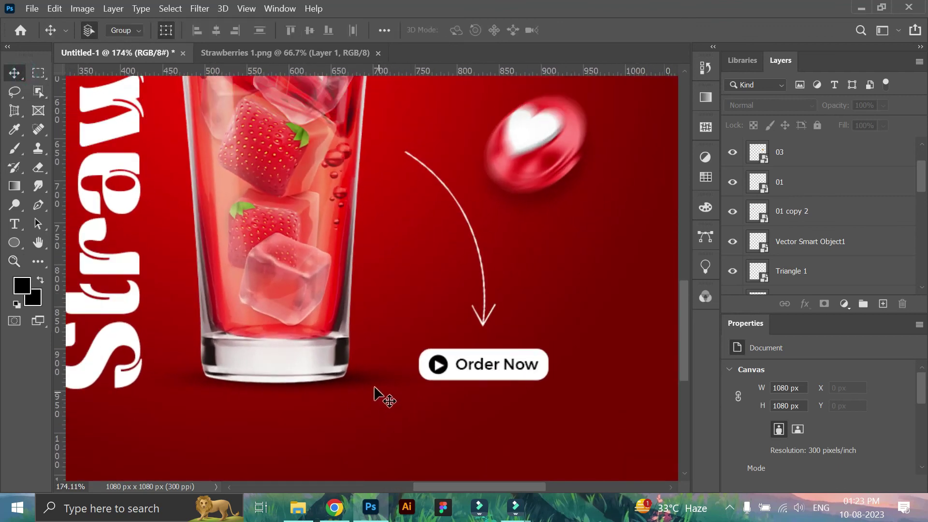
pyautogui.keyDown('ctrl'); pyautogui.click(372, 393); pyautogui.keyUp('ctrl')
pyautogui.moveTo(372, 393)
pyautogui.mouseDown()
pyautogui.moveTo(318, 262)
pyautogui.moveTo(324, 273)
pyautogui.mouseUp()
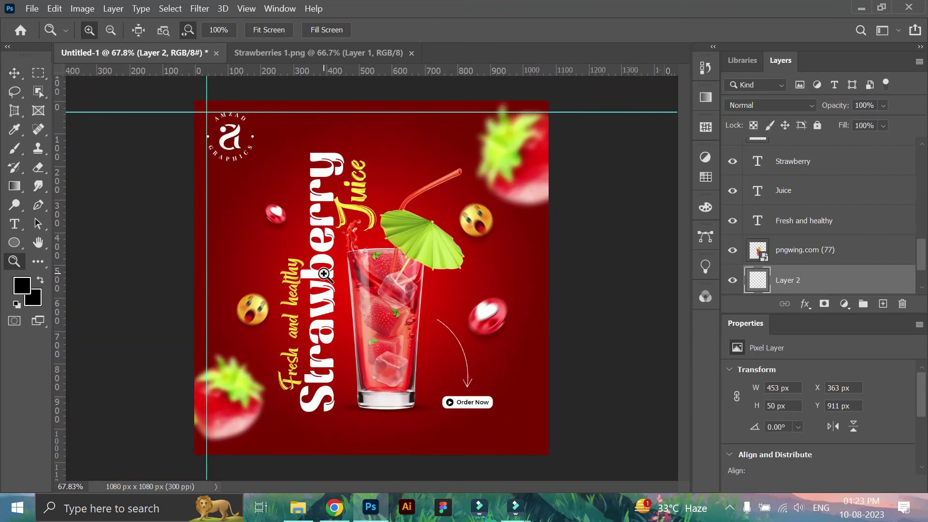
pyautogui.press('v')
pyautogui.click(604, 261)
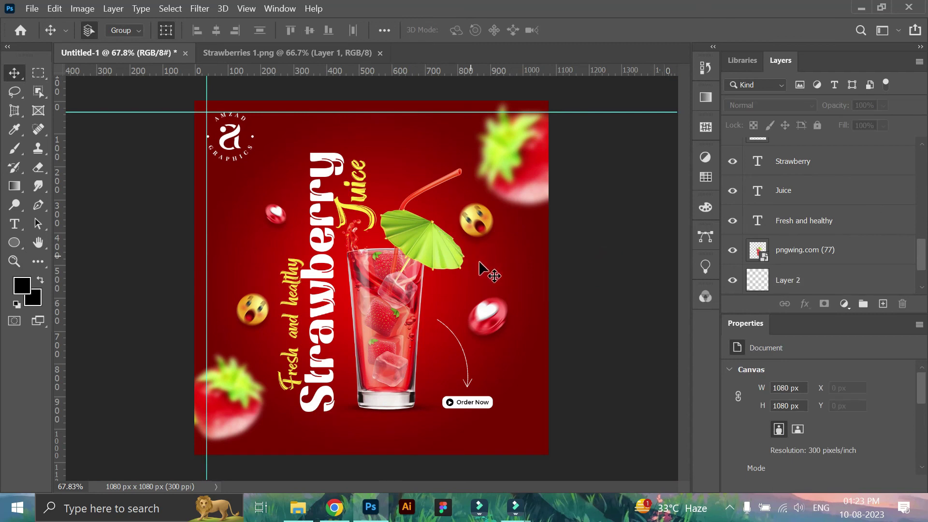
pyautogui.keyDown('ctrl'); pyautogui.click(373, 208); pyautogui.keyUp('ctrl')
pyautogui.click(846, 425)
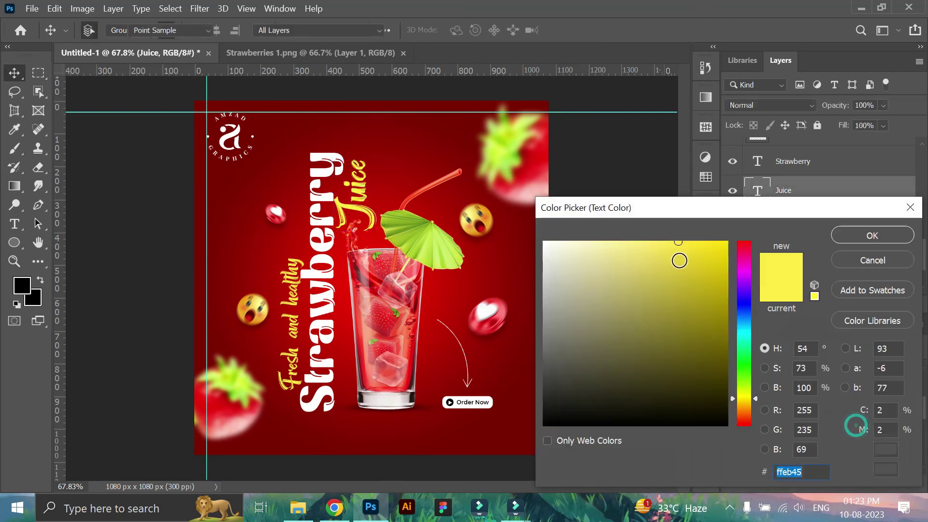
pyautogui.click(678, 248)
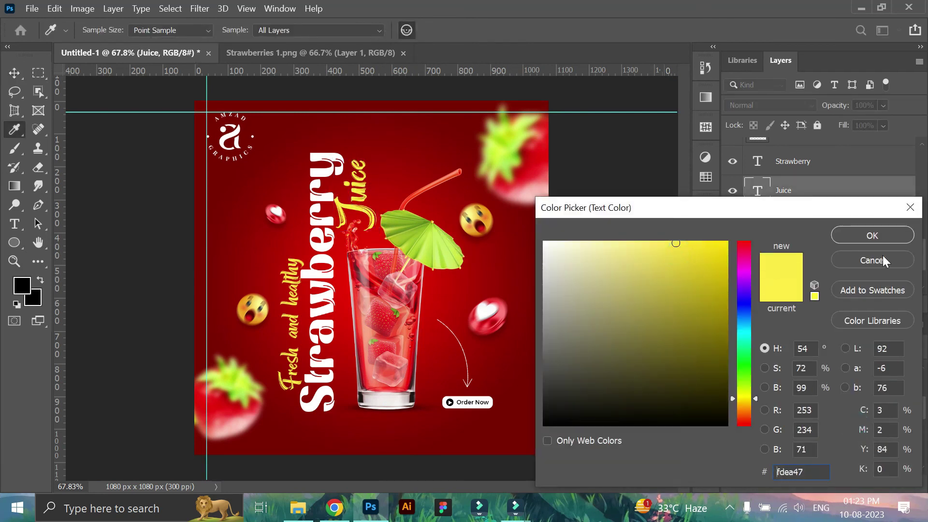
pyautogui.click(882, 260)
pyautogui.click(644, 279)
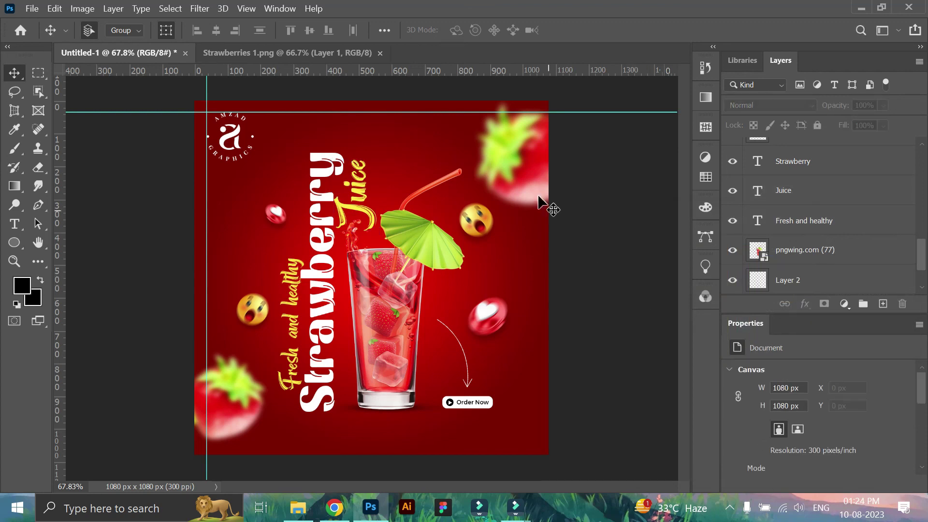
# Lock the bottom-left blurred strawberry layer (Layer 1 copy)
pyautogui.scroll(-2, 821, 217)
pyautogui.scroll(4, 821, 217)
pyautogui.scroll(3, 822, 217)
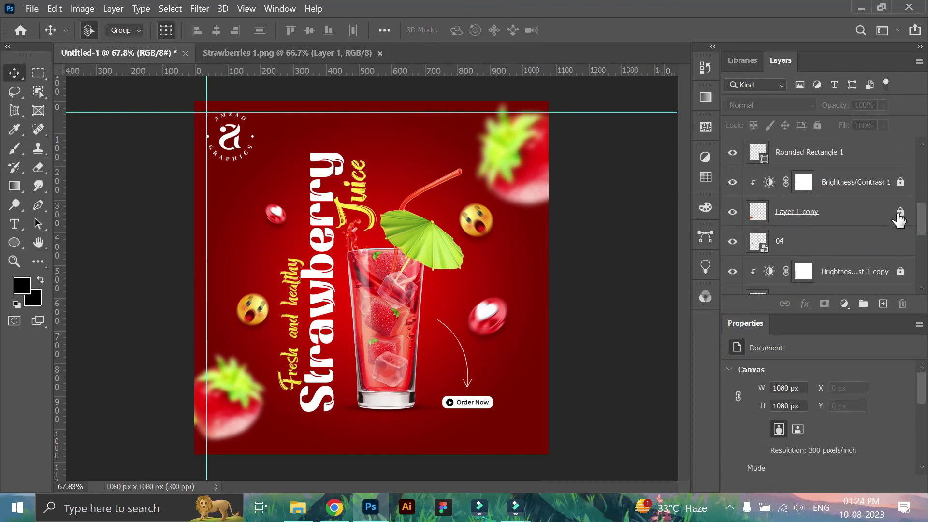
pyautogui.click(836, 221)
pyautogui.click(816, 125)
pyautogui.scroll(-2, 892, 223)
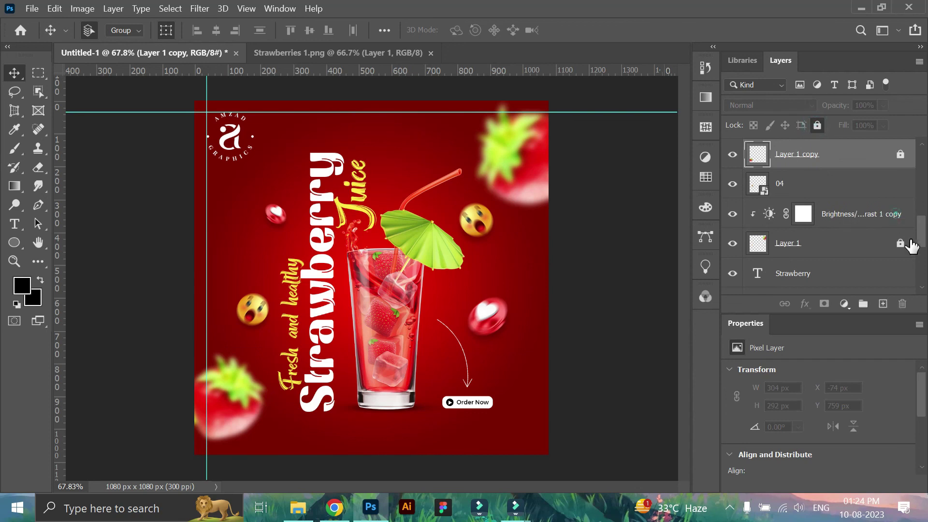
# Move and rotate the top-right blurred strawberry into a tilted position
pyautogui.moveTo(542, 161); pyautogui.dragTo(556, 164)
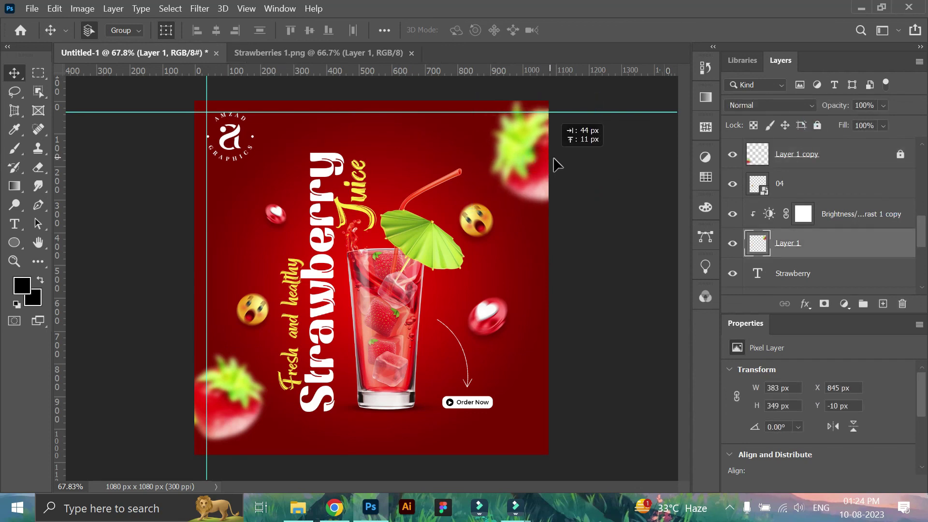
pyautogui.hotkey('ctrl', 't')
pyautogui.moveTo(646, 159)
pyautogui.mouseDown()
pyautogui.moveTo(623, 180)
pyautogui.moveTo(545, 186)
pyautogui.mouseUp()
pyautogui.click(682, 30)
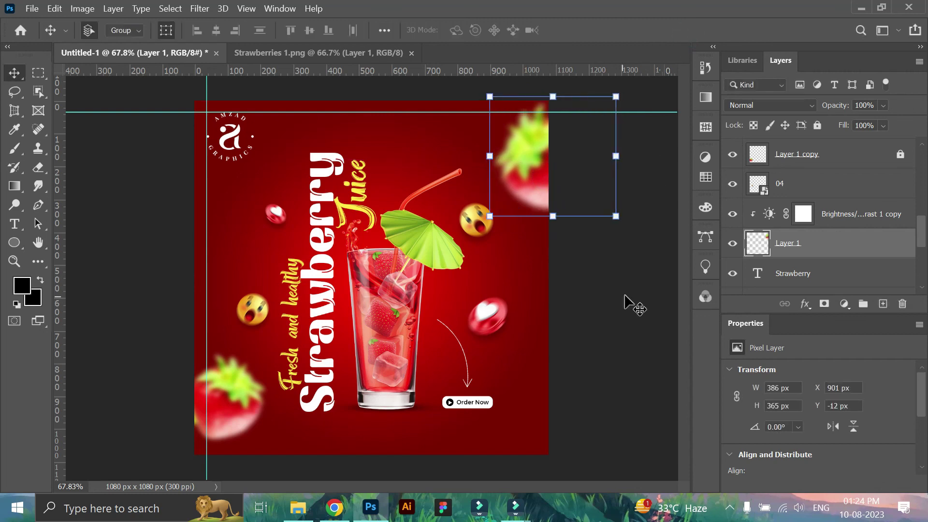
pyautogui.moveTo(535, 186); pyautogui.dragTo(528, 184)
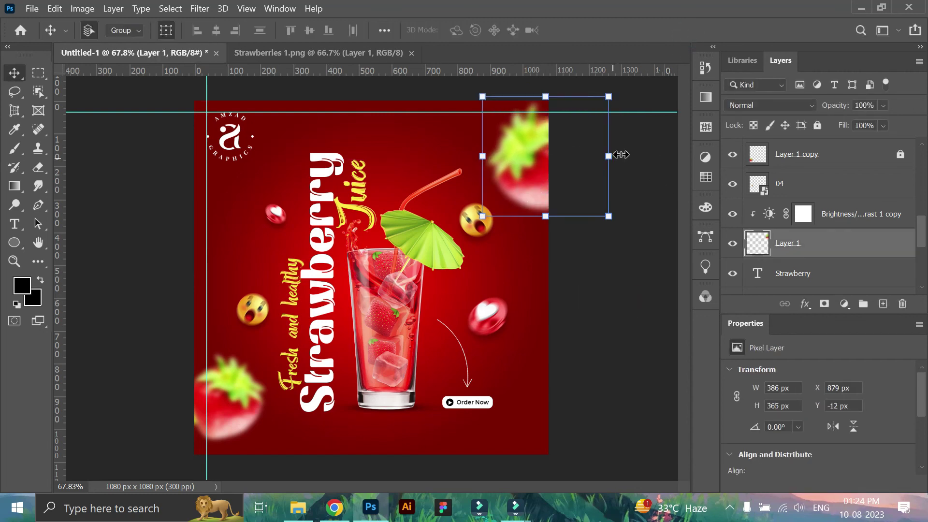
pyautogui.moveTo(627, 155); pyautogui.dragTo(627, 164)
pyautogui.moveTo(555, 187); pyautogui.dragTo(552, 191)
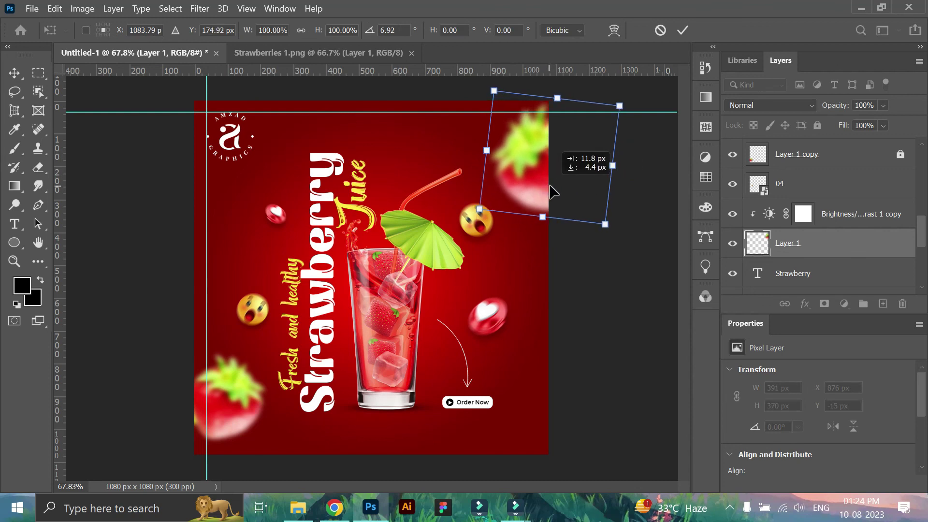
pyautogui.click(682, 30)
pyautogui.click(639, 285)
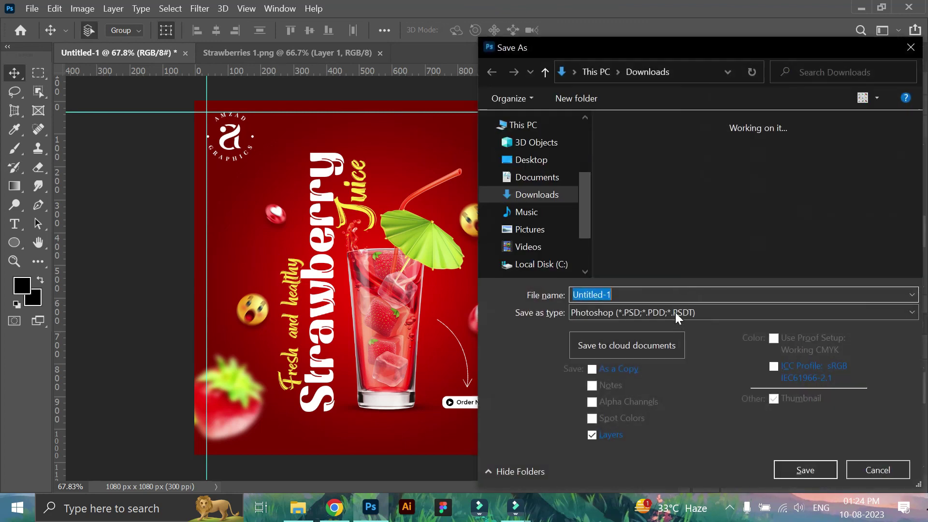
# Save the poster as a JPEG named 'Fresh and healthy Strawberries'
pyautogui.click(675, 312)
pyautogui.click(643, 152)
pyautogui.click(698, 202)
pyautogui.click(750, 294)
pyautogui.press('BackSpace')
pyautogui.press('BackSpace')
pyautogui.press('BackSpace')
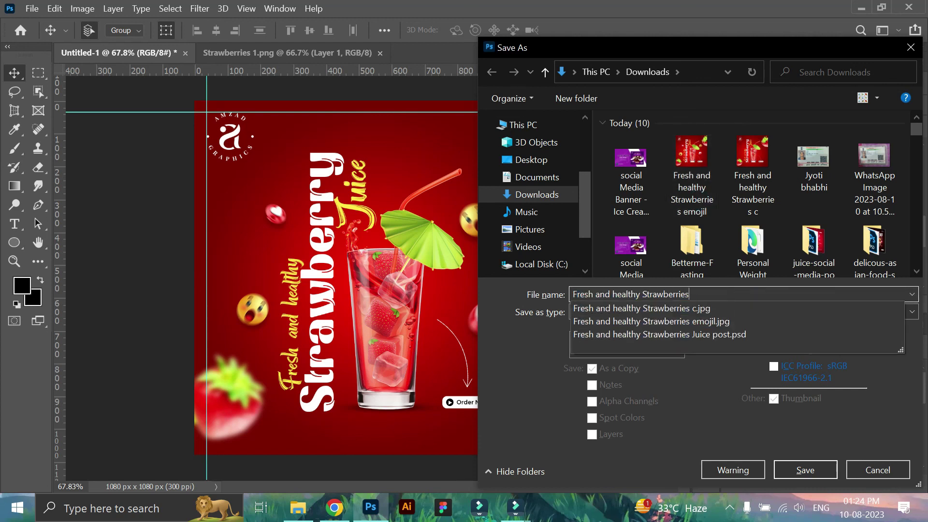
pyautogui.press('Return')
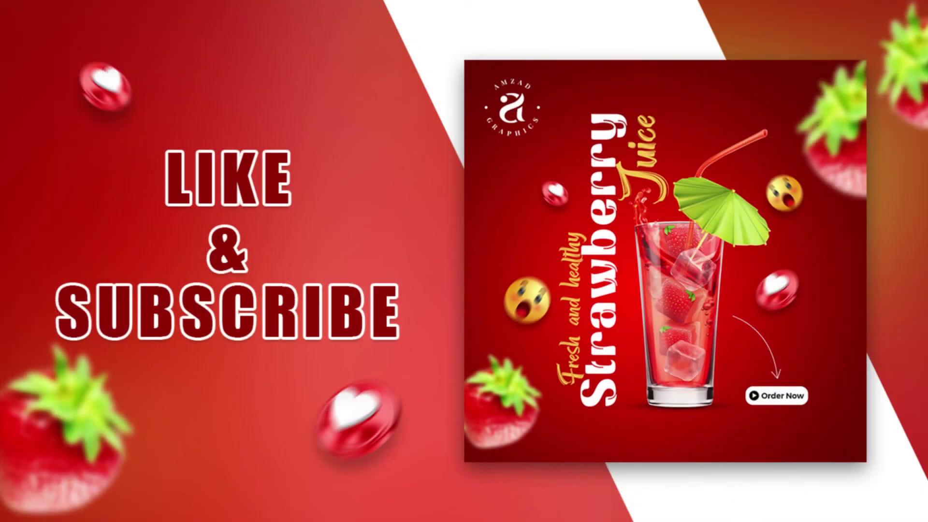